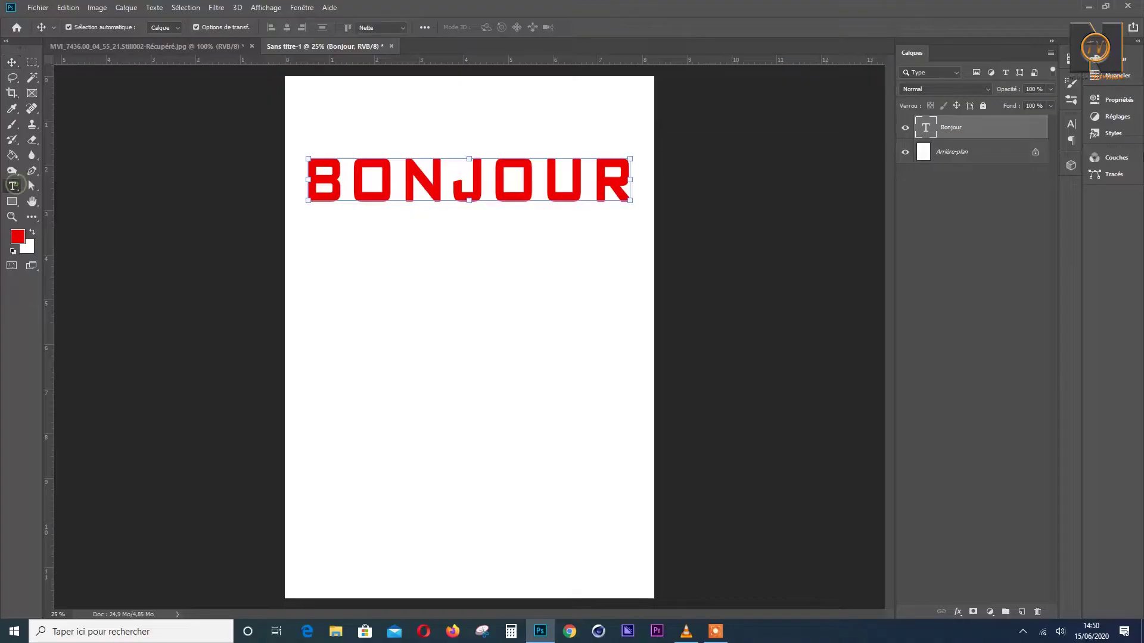
key(t)
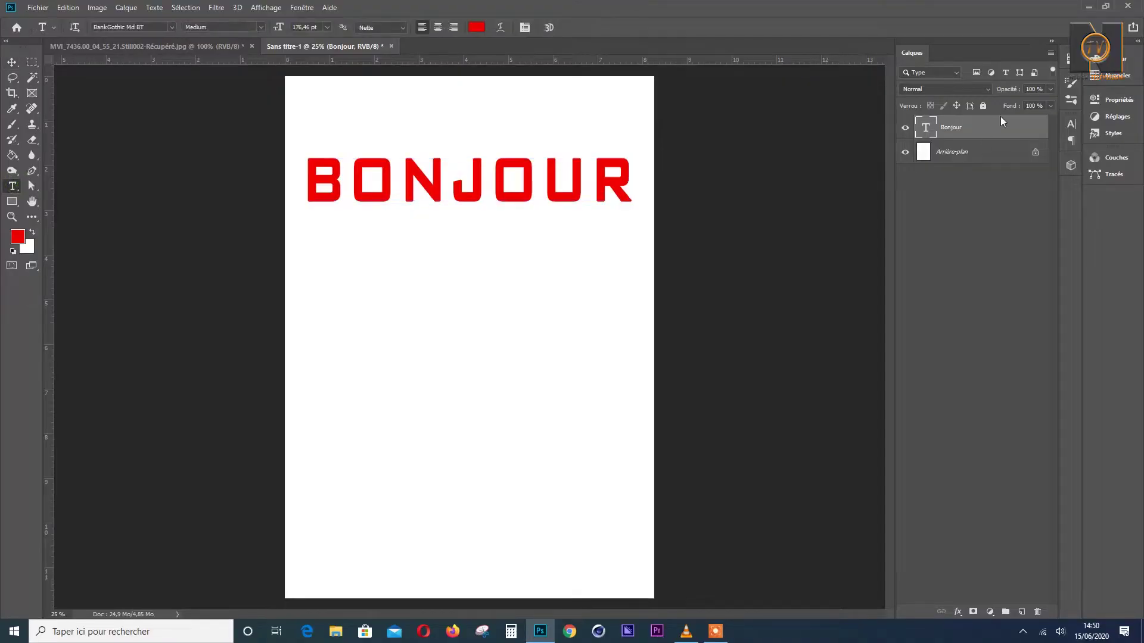
double_click(951, 129)
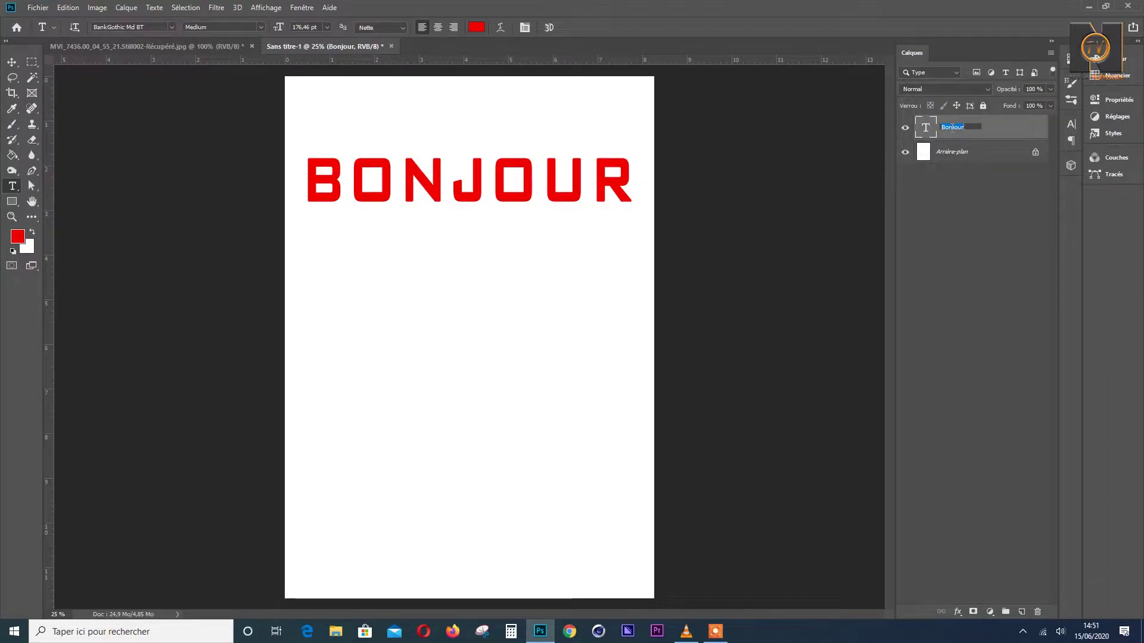
click(938, 199)
key(v)
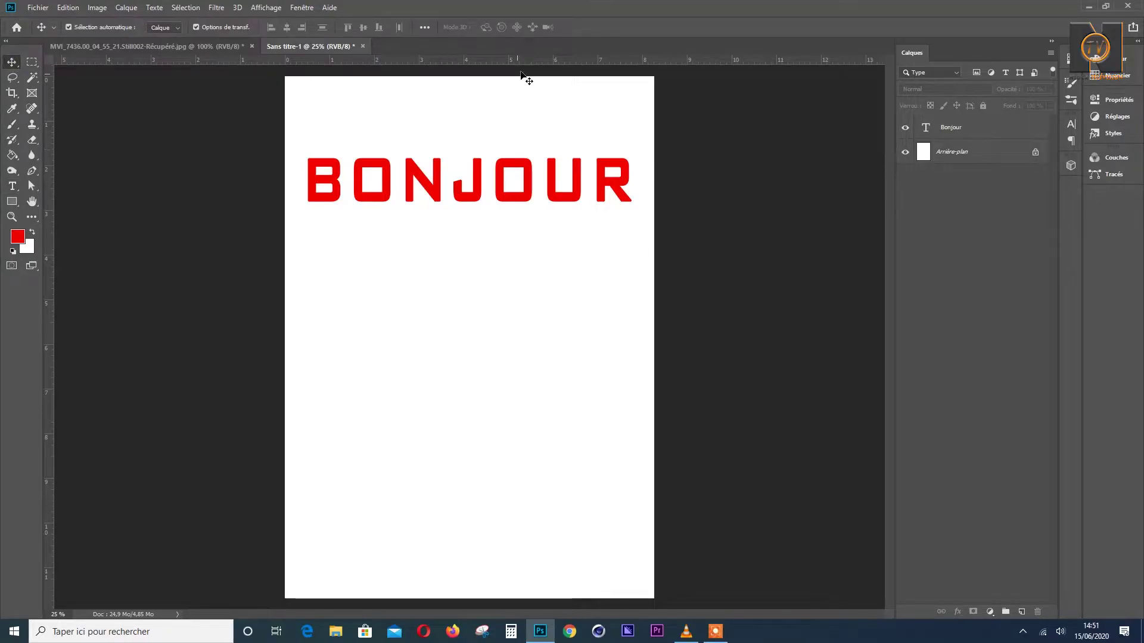
click(965, 128)
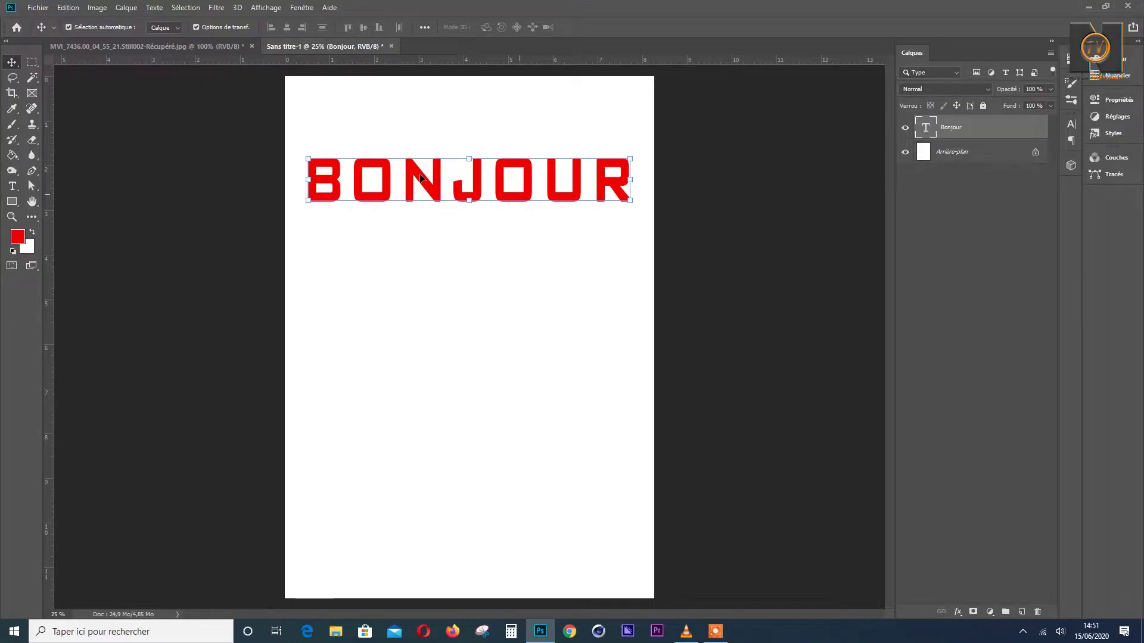
Step: Copy the dog photo from the open JPG document into the Sans titre-1 page, below the BONJOUR title
click(180, 52)
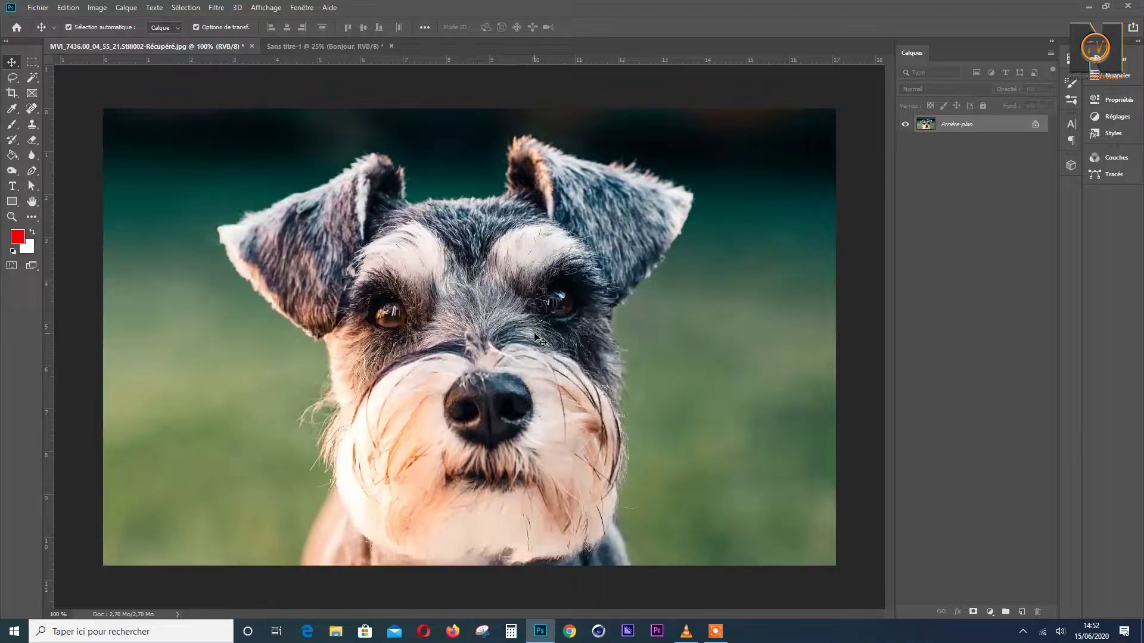
drag(539, 340, 493, 322)
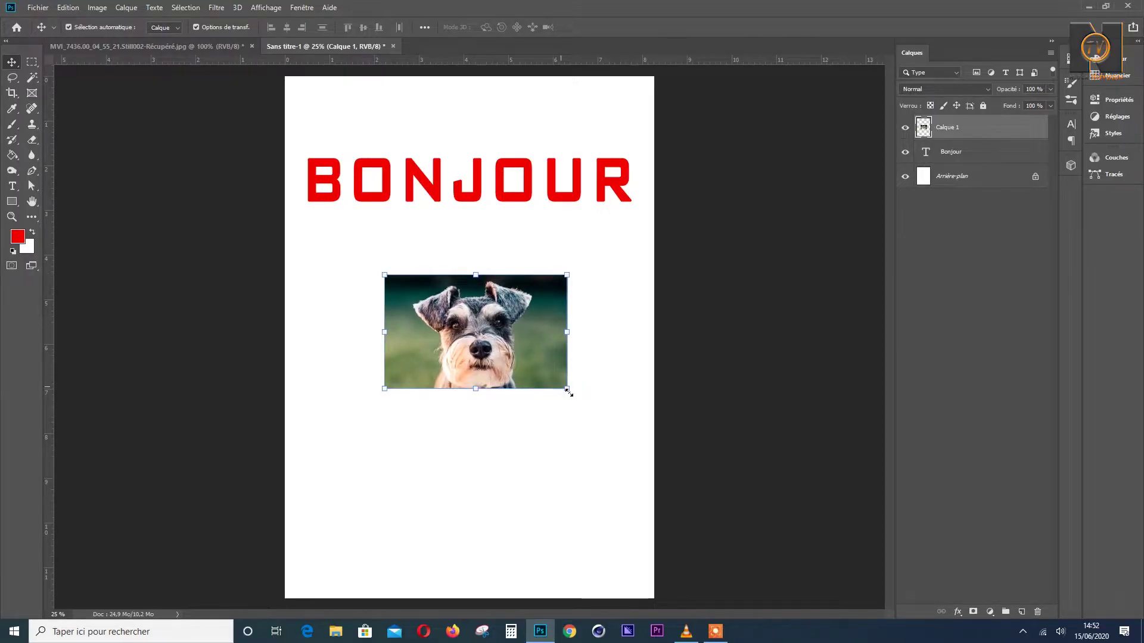
Step: Enlarge the dog photo to about 193 % and centre it across the page below the BONJOUR title
drag(567, 389, 631, 482)
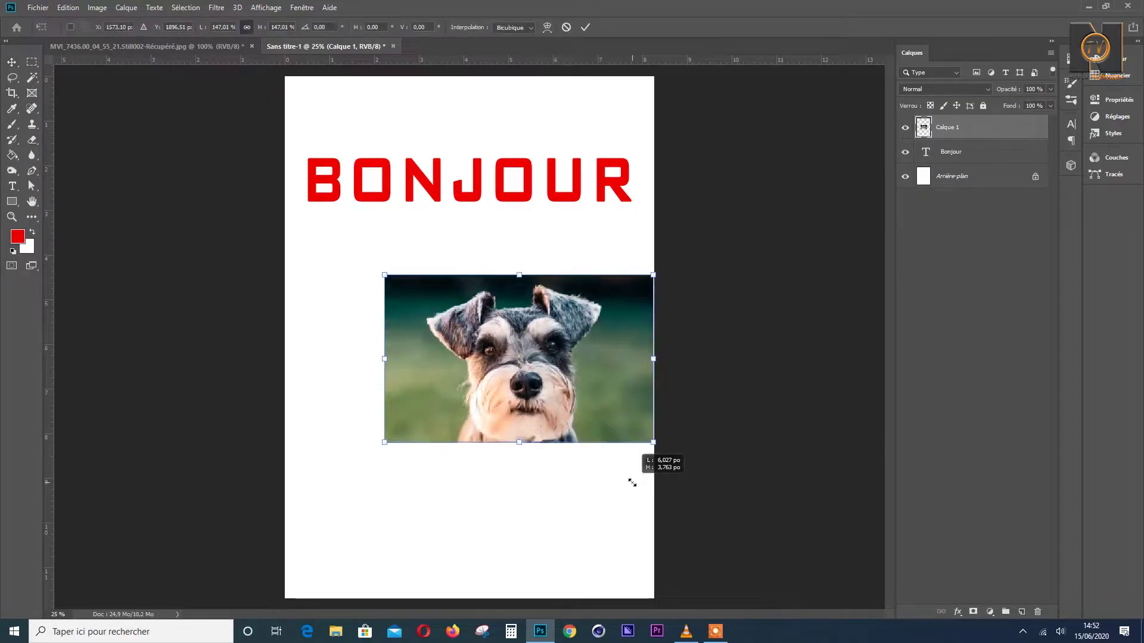
click(585, 27)
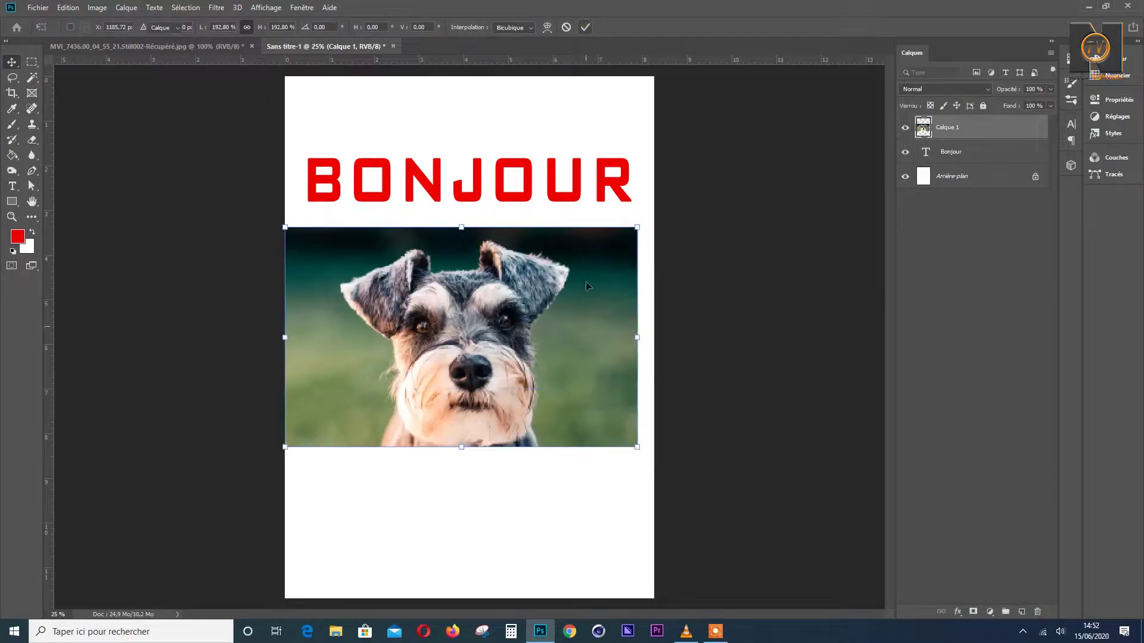
key(Return)
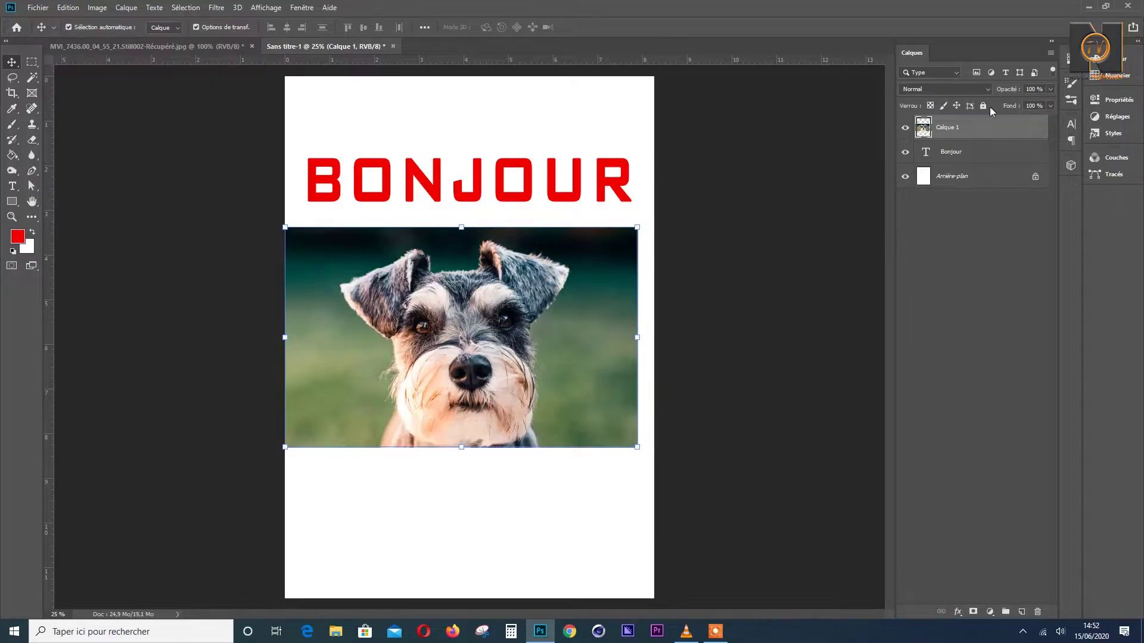
drag(512, 314, 520, 322)
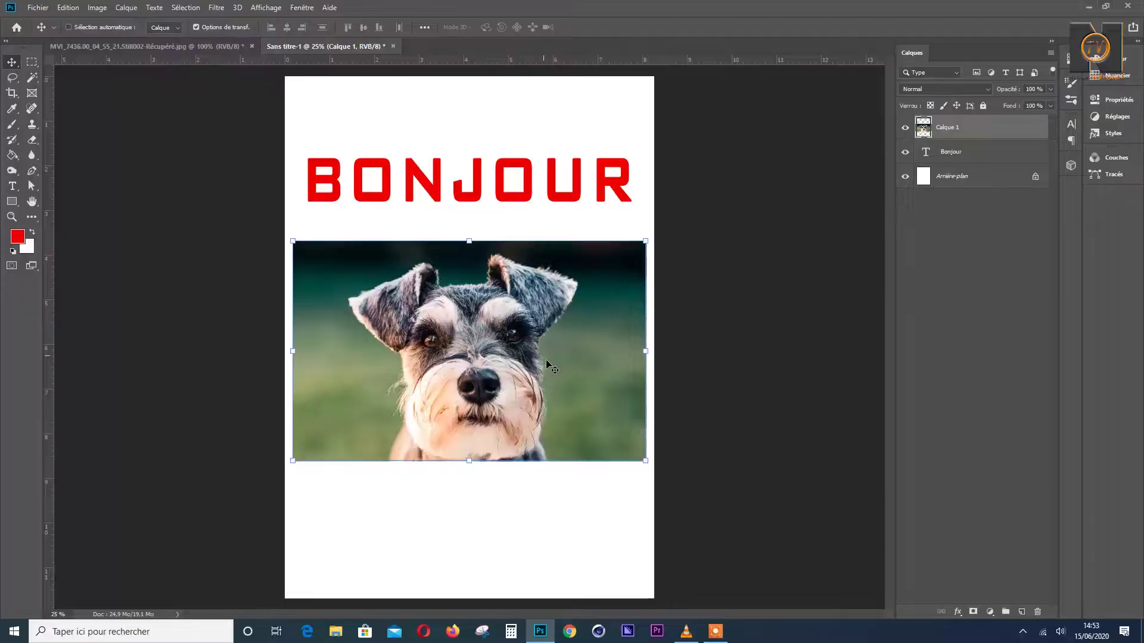
Step: Examine the dog photo's fur at pixel level, magnifying up to 12800 %, and return to the full page view
key(ctrl+plus)
key(ctrl+plus)
key(ctrl+plus)
key(ctrl+plus)
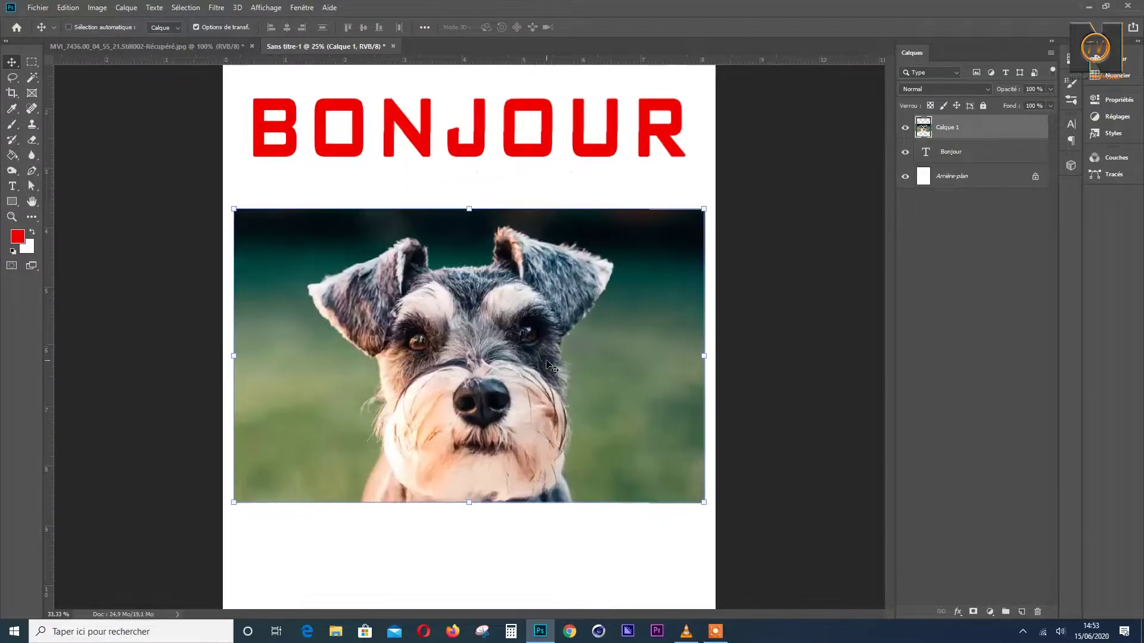
key(ctrl+plus)
key(ctrl+plus)
key(ctrl+plus)
key(ctrl+plus)
key(ctrl+plus)
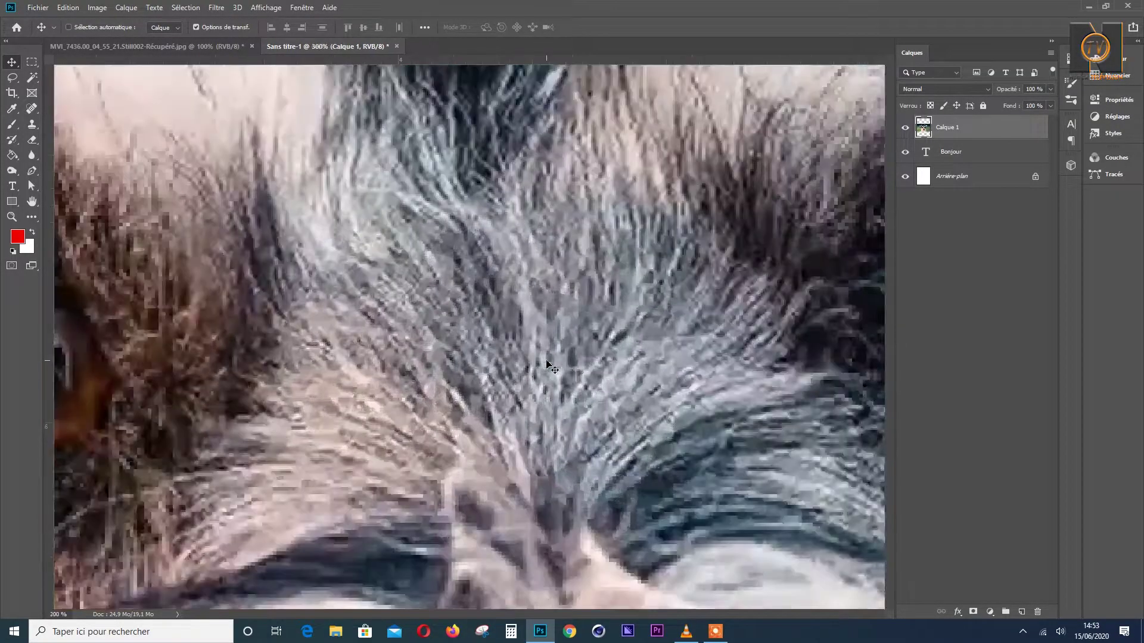
key(ctrl+plus)
key(ctrl+plus)
key(ctrl+plus)
key(ctrl+plus)
key(ctrl+plus)
key(ctrl+plus)
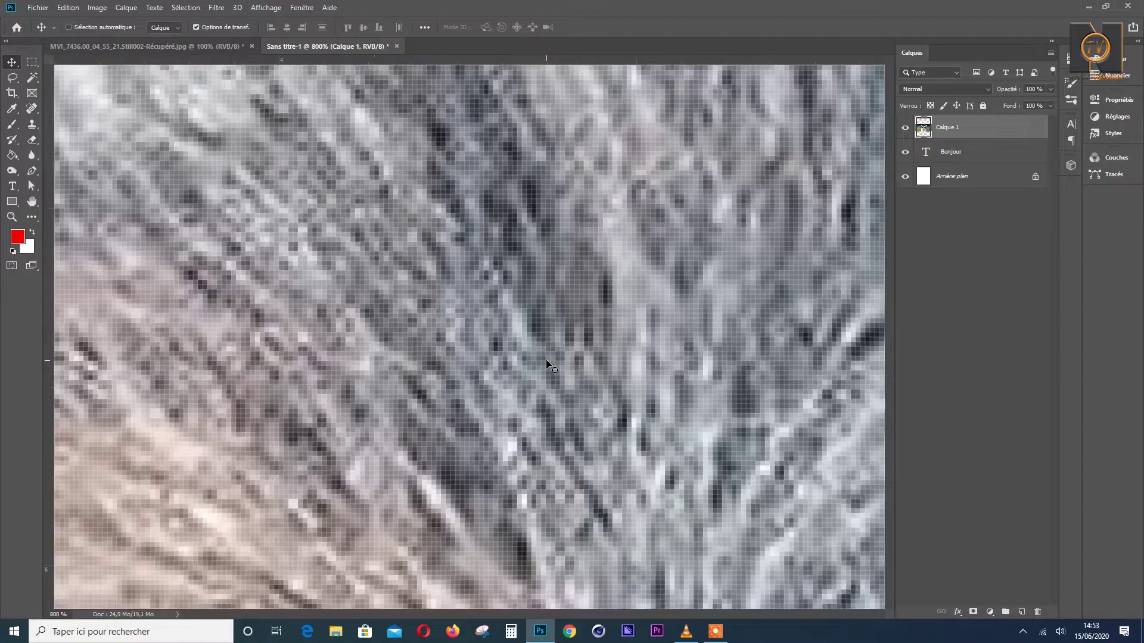
key(ctrl+plus)
key(ctrl+plus)
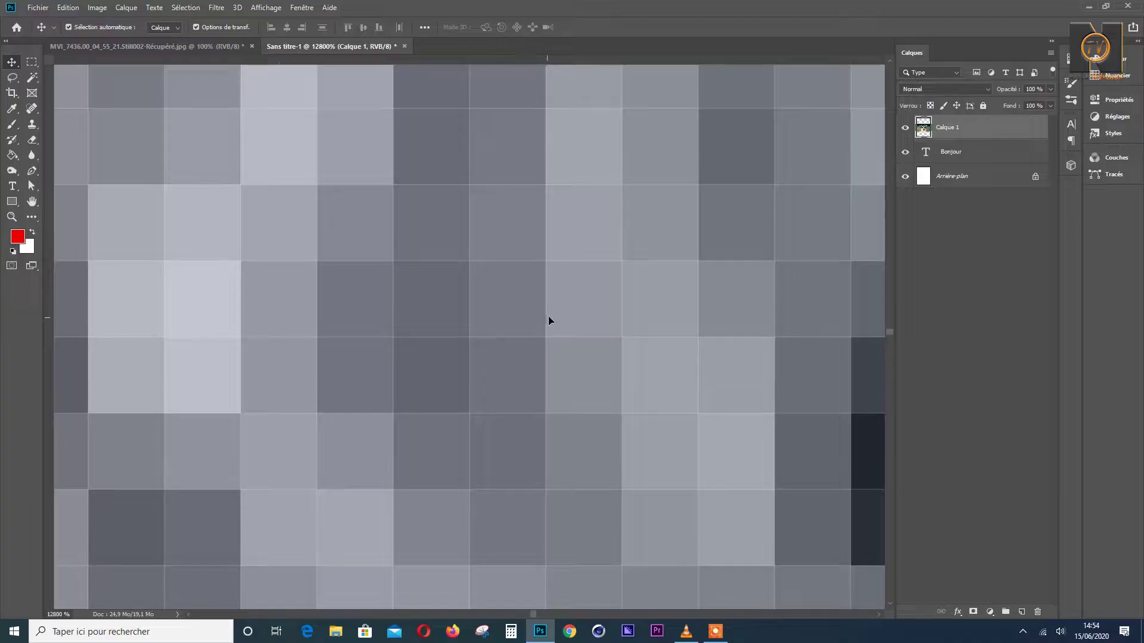
scroll(644, 346, down, 6)
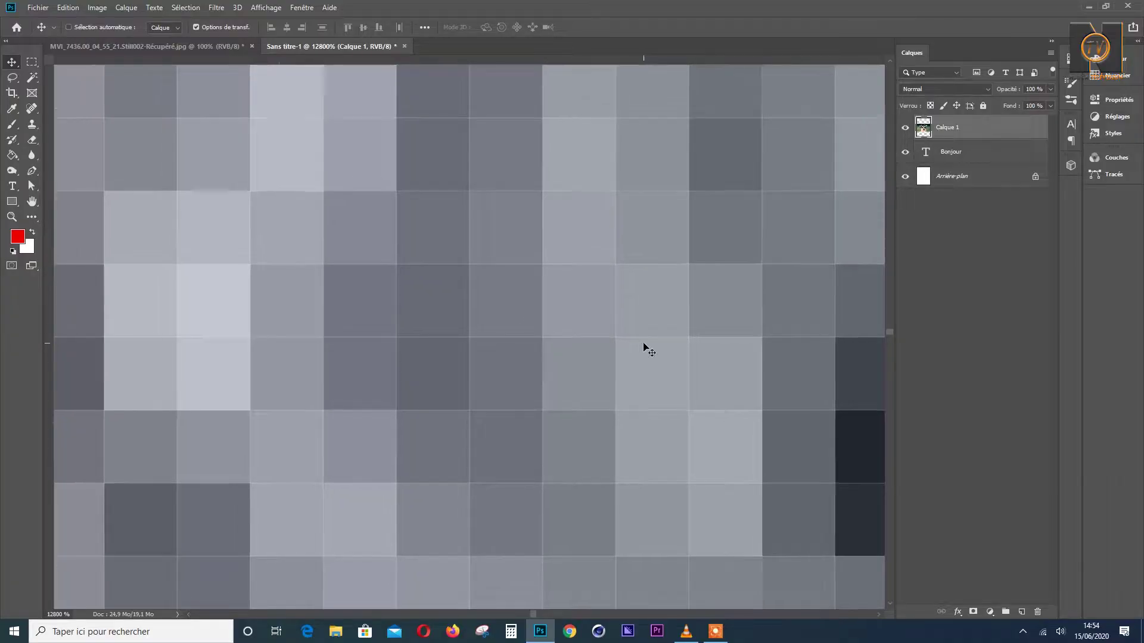
scroll(645, 346, down, 8)
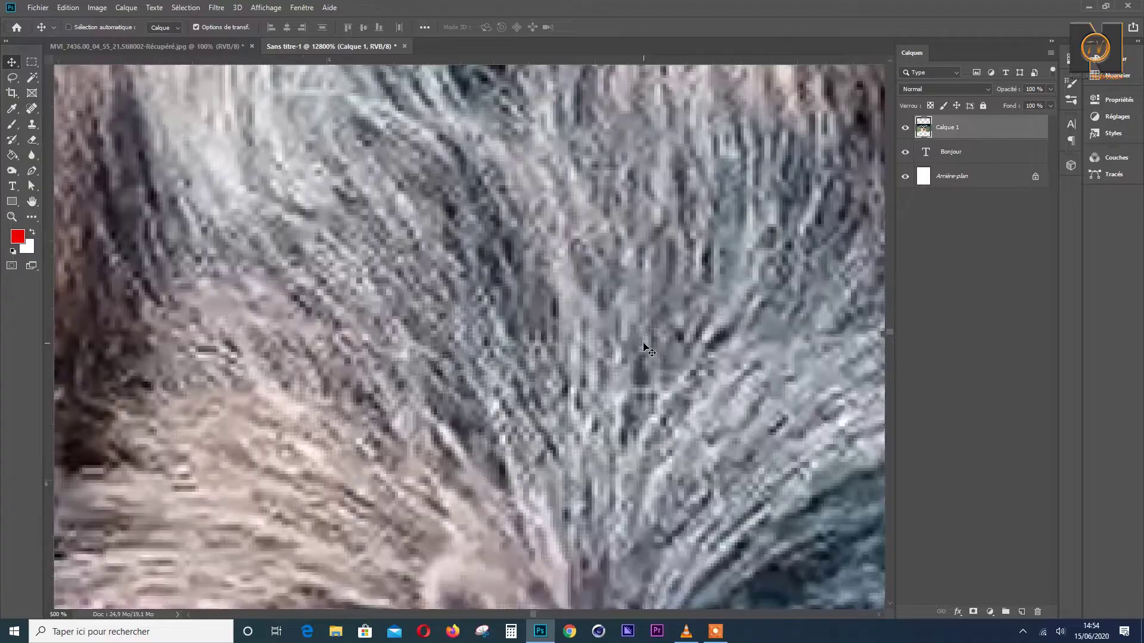
scroll(645, 345, down, 4)
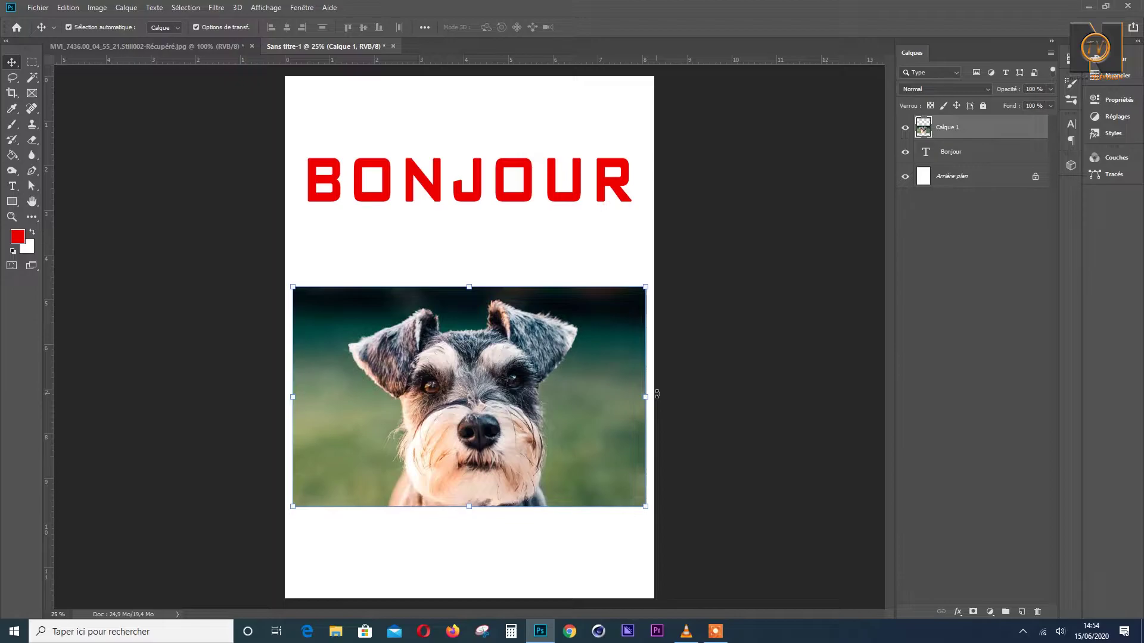
Step: Convert the dog photo layer, Calque 1, into a smart object
click(1022, 612)
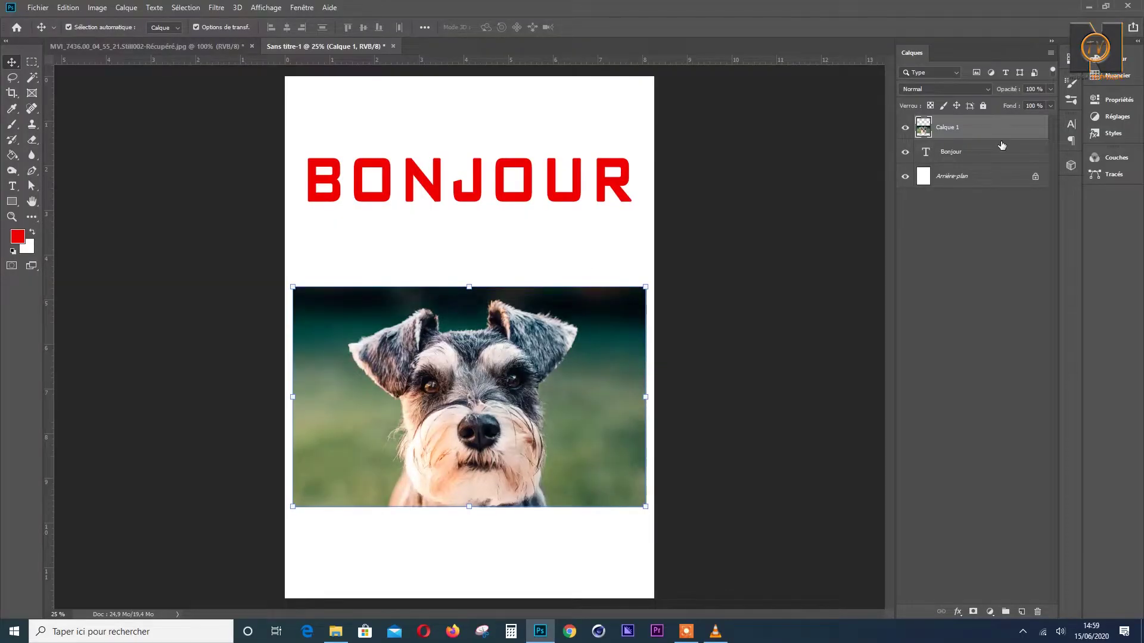
right_click(1005, 127)
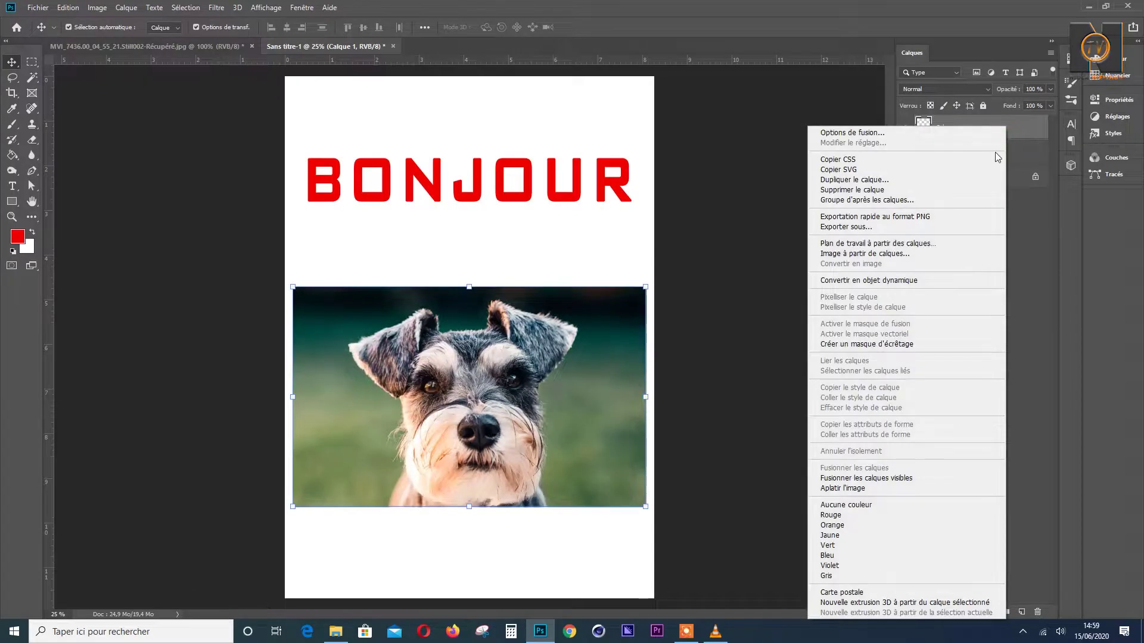
click(885, 281)
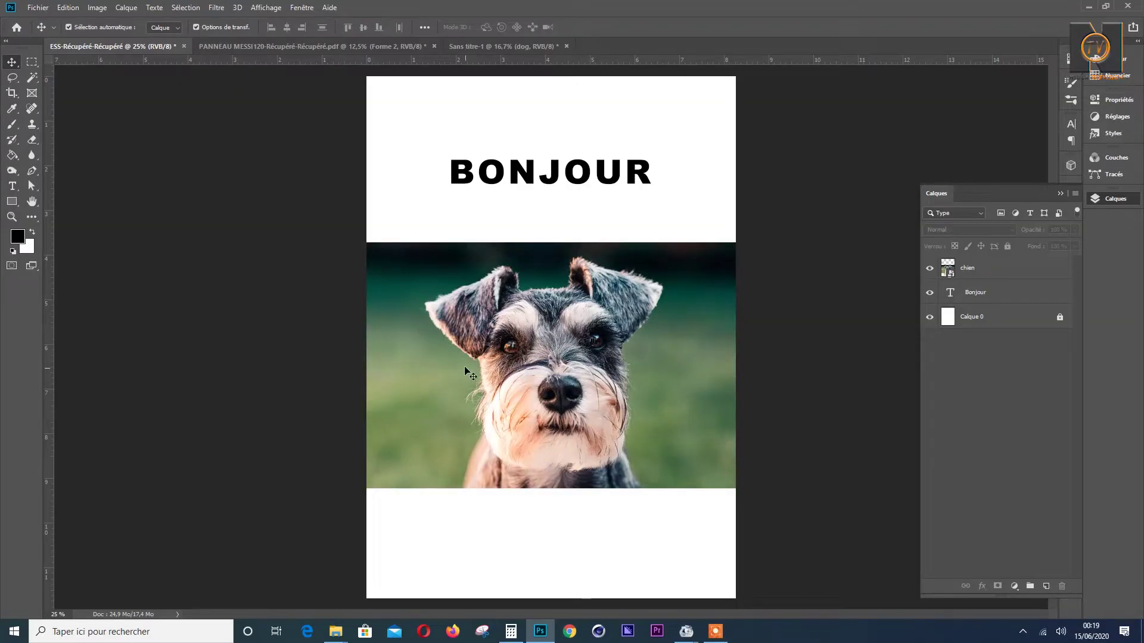
Step: Draw a red rectangle about 1176 by 860 px with a 23.79 px white outline over the dog's face and show the layer list
click(12, 201)
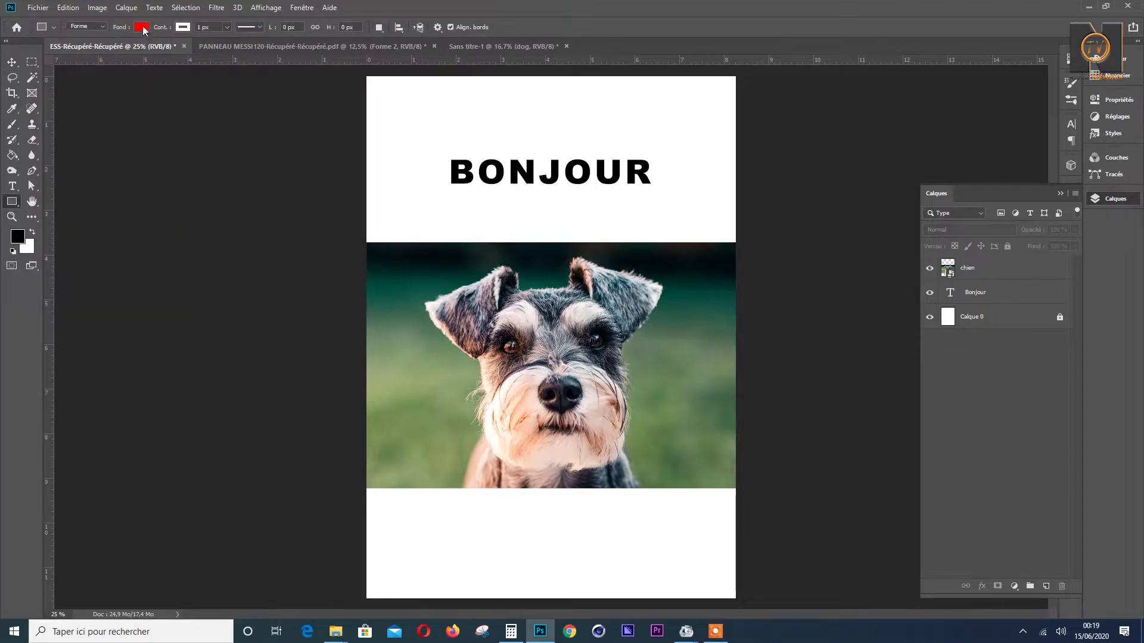
click(225, 28)
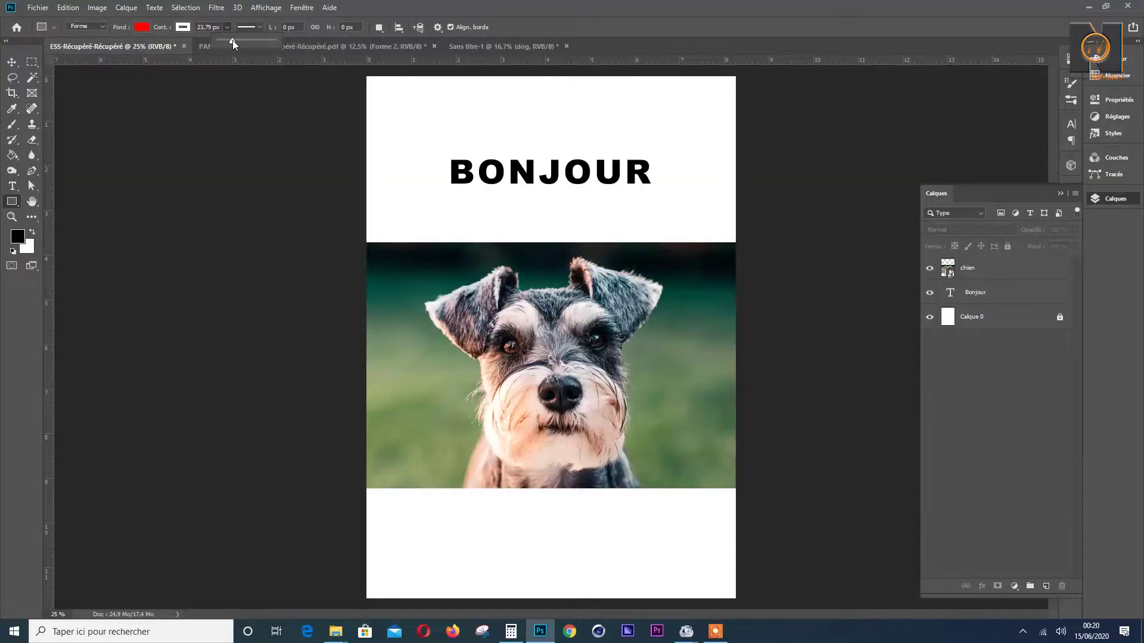
drag(457, 305, 632, 433)
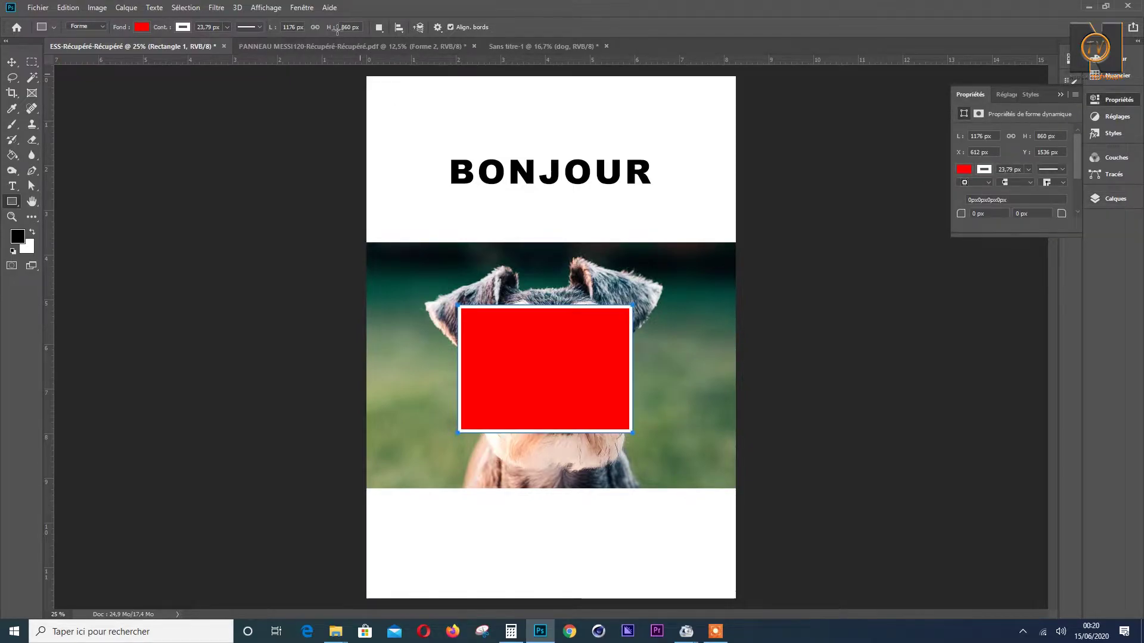
key(v)
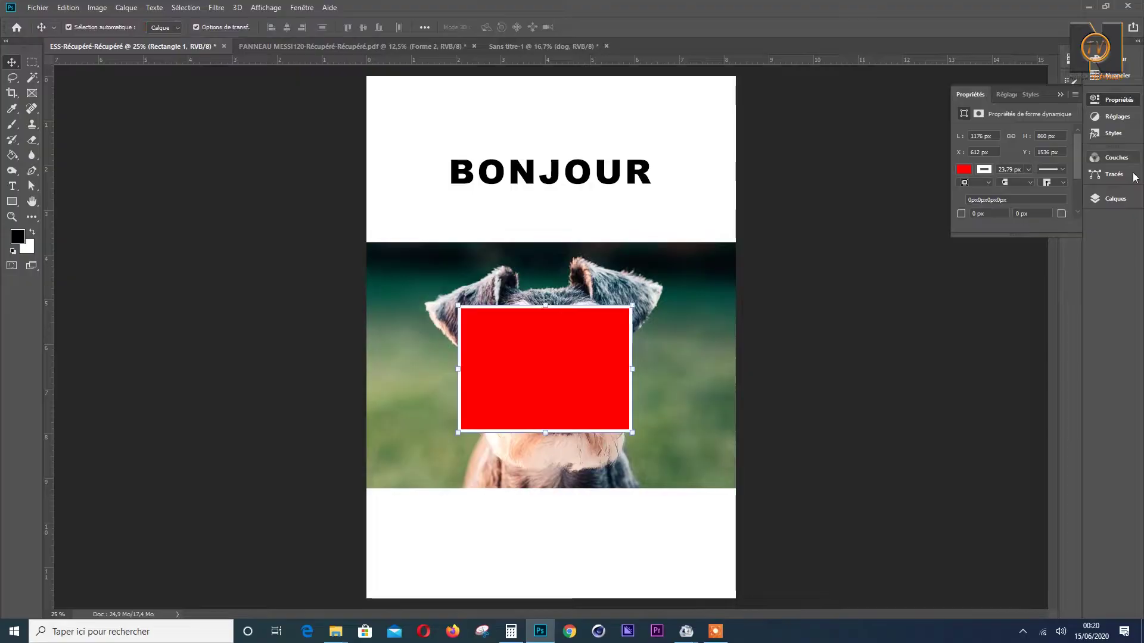
click(1115, 199)
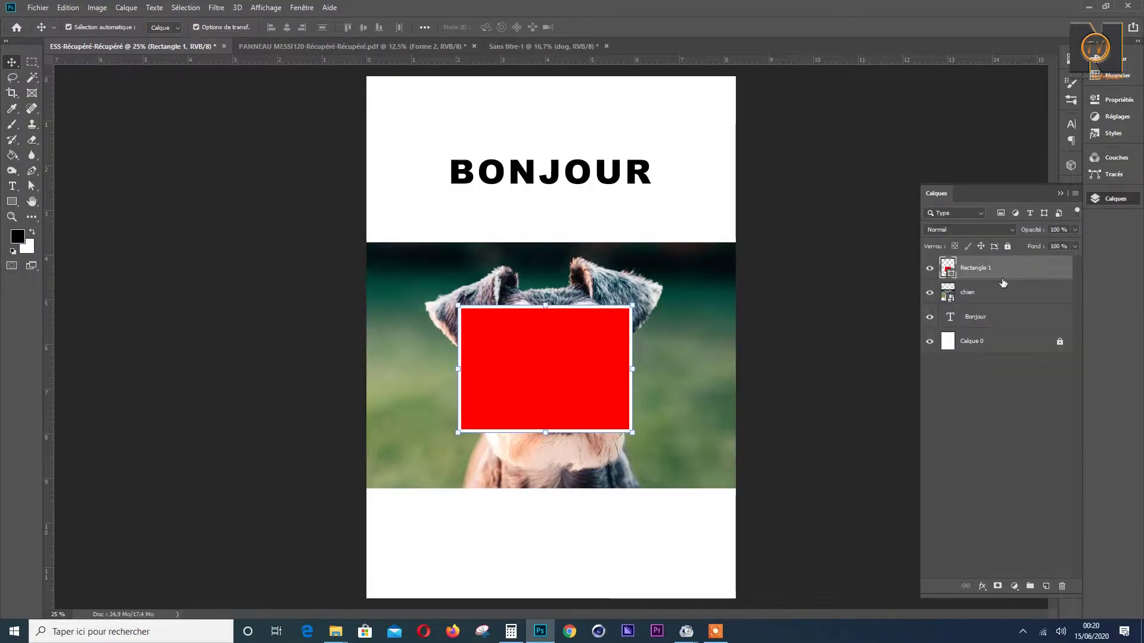
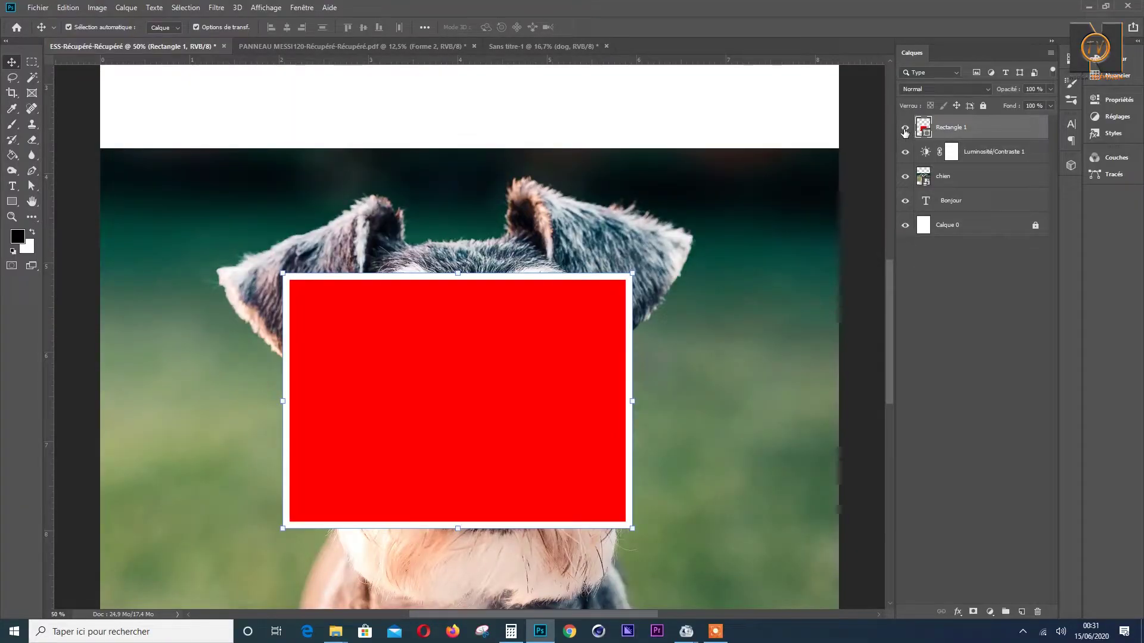
Step: Hide the Rectangle 1 layer and delete the Luminosité/Contraste 1 adjustment layer
click(905, 130)
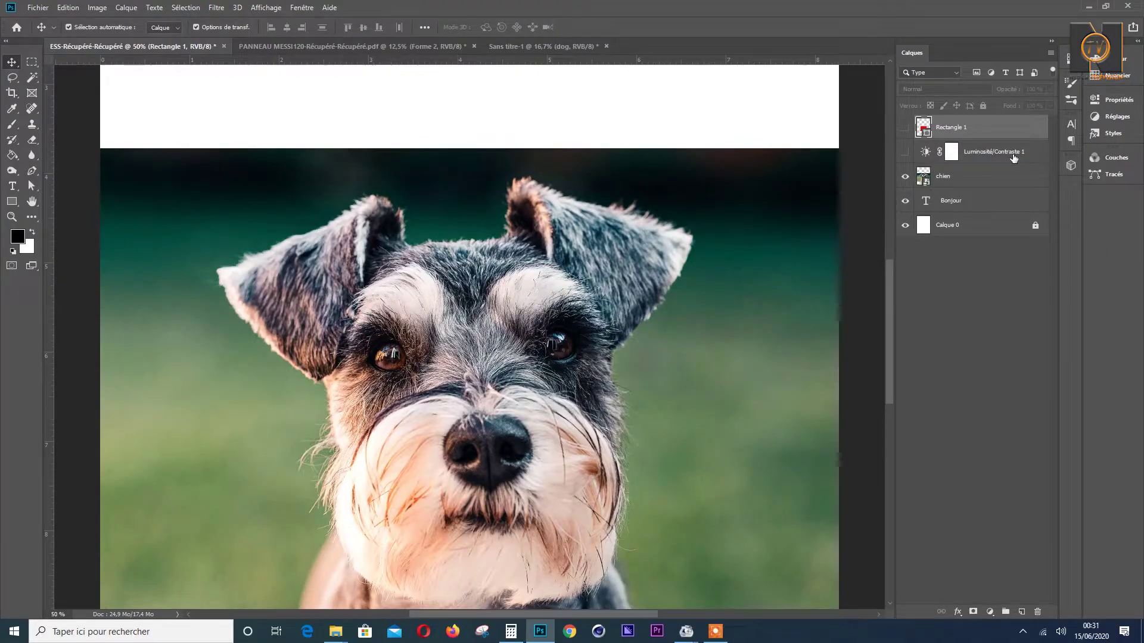
click(1030, 154)
key(Delete)
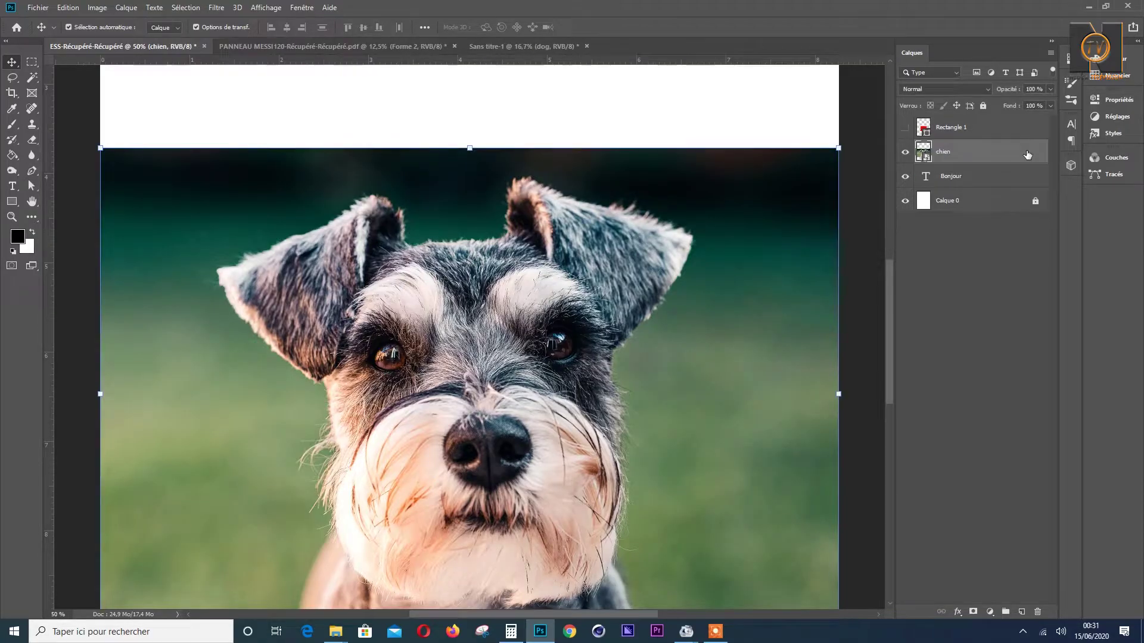
Step: Select the Bonjour text layer and examine its title on the page
click(1015, 181)
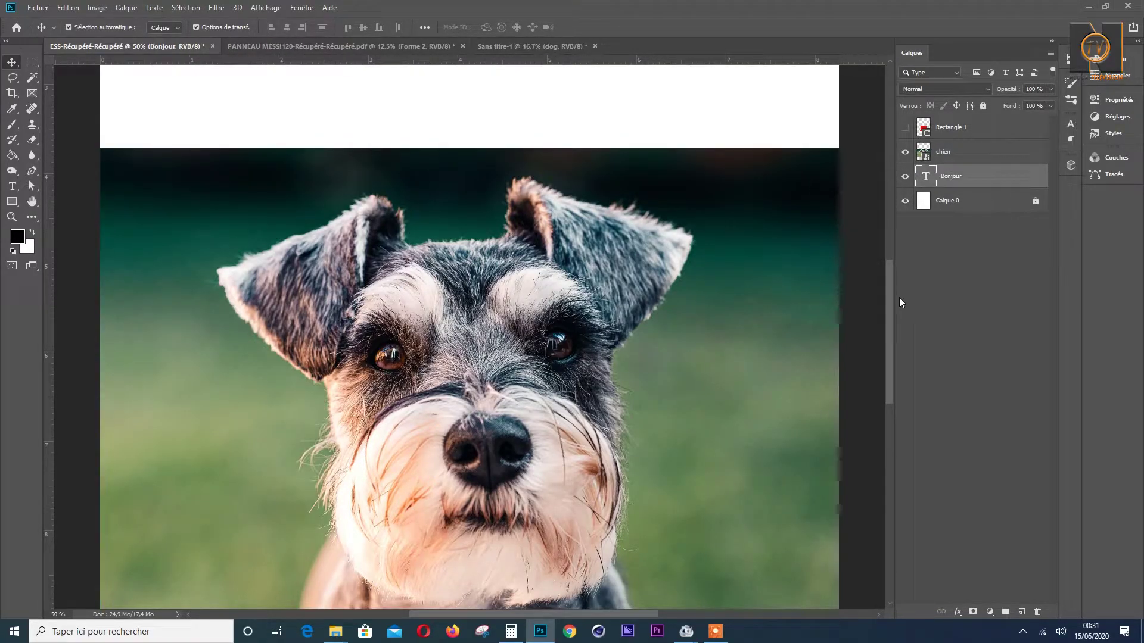
key(ctrl+minus)
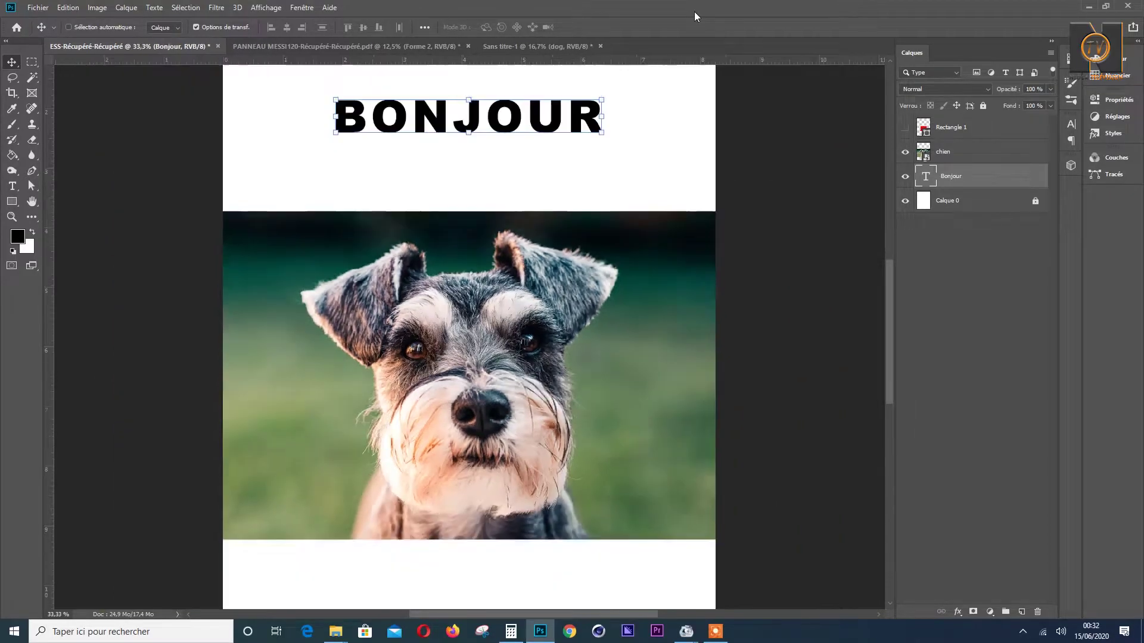
key(ctrl+plus)
key(ctrl+minus)
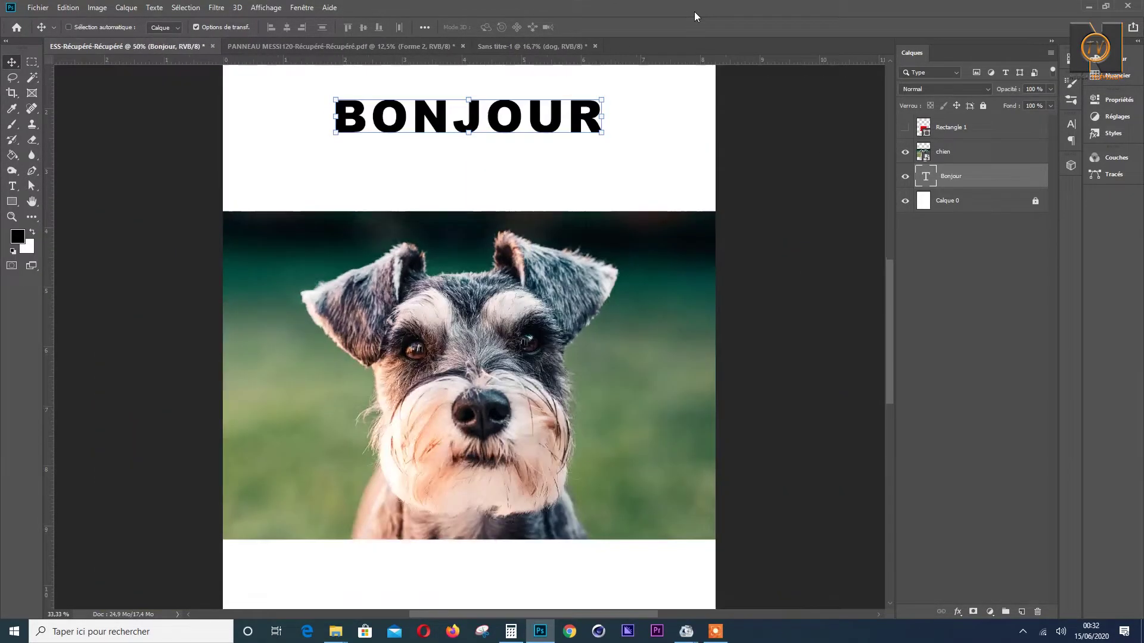
scroll(844, 299, down, 1)
Step: Rasterize the chien smart object layer
click(602, 296)
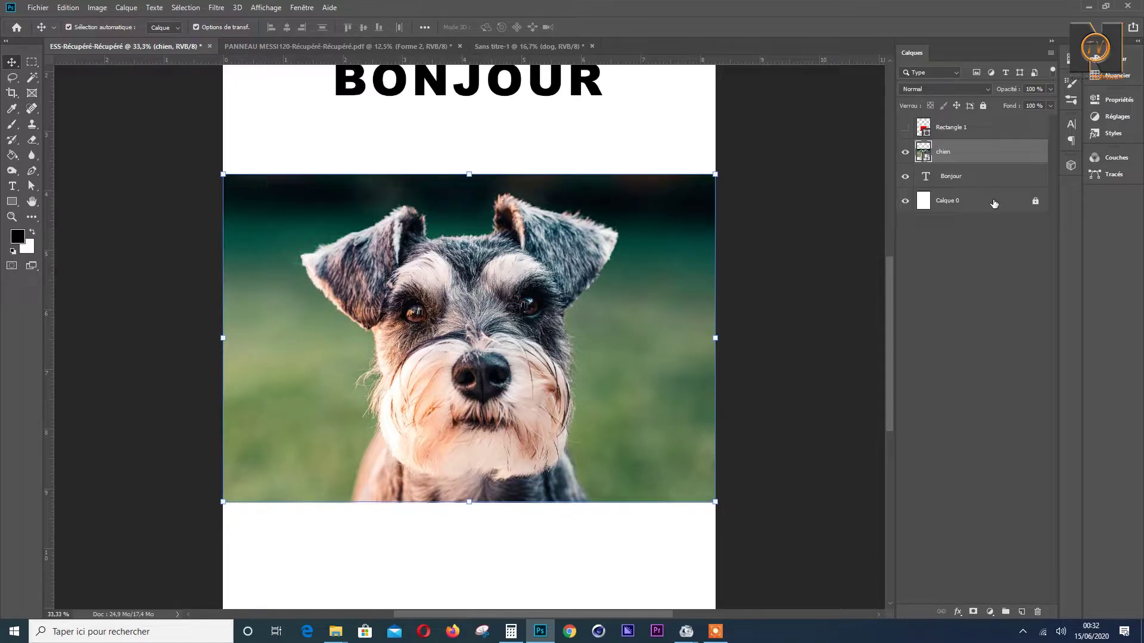
right_click(975, 154)
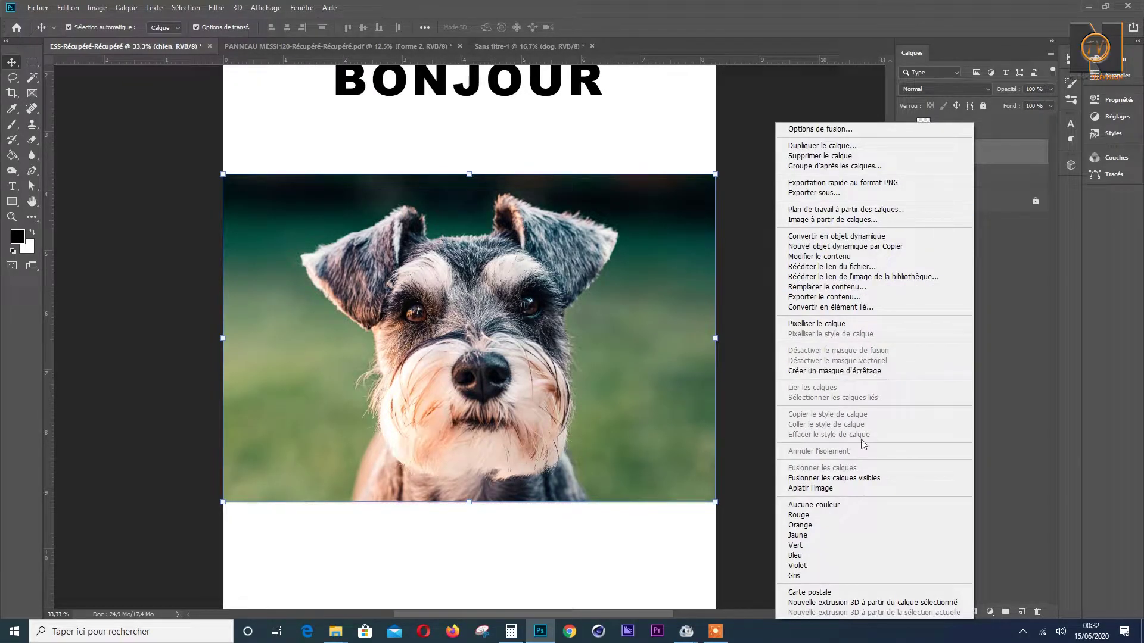
click(846, 325)
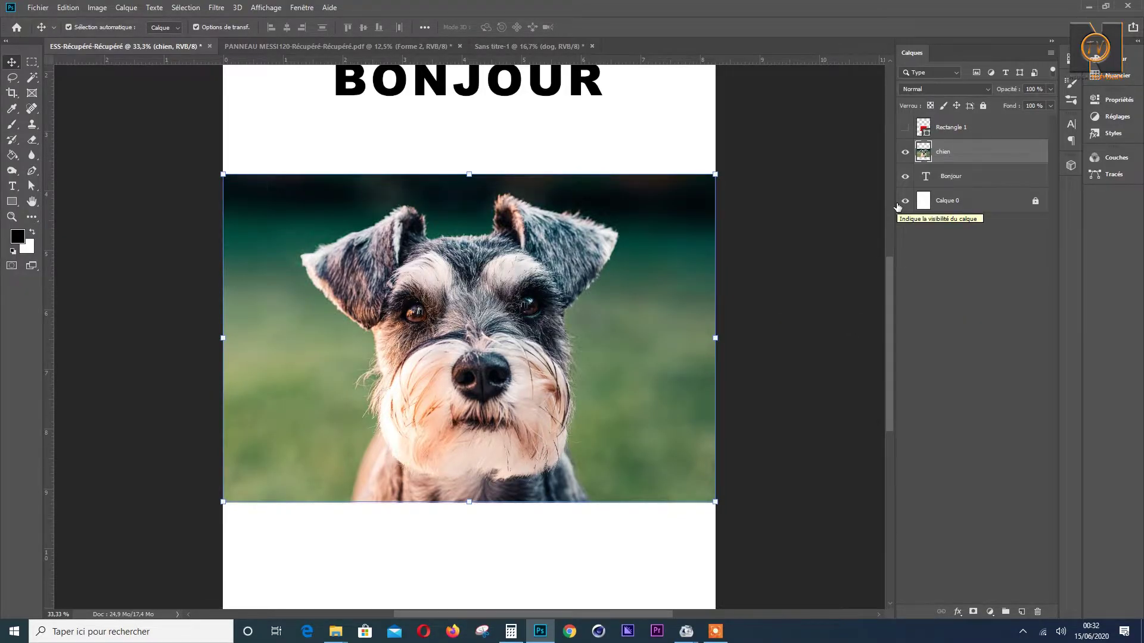
key(ctrl+plus)
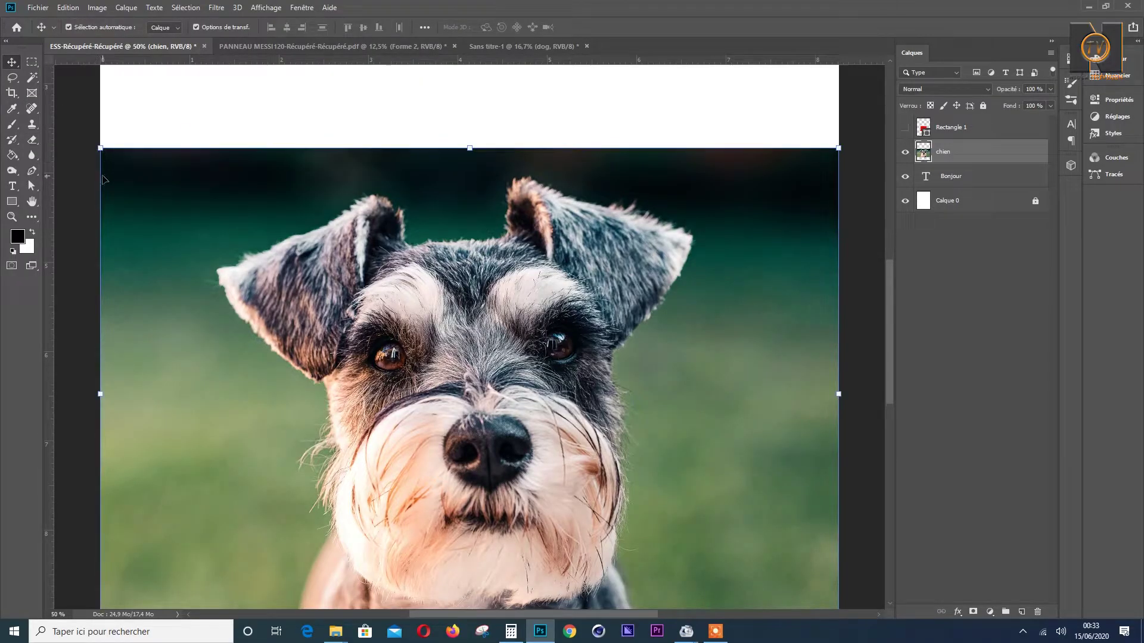
Step: Erase the dog photo's left and central areas on the chien layer and hide the Calque 0 background
click(31, 142)
mouse_move(274, 143)
mouse_down()
mouse_move(262, 238)
mouse_move(334, 334)
mouse_move(386, 347)
mouse_move(524, 179)
mouse_move(320, 123)
mouse_move(225, 195)
mouse_up()
mouse_move(370, 75)
mouse_down()
mouse_move(500, 197)
mouse_move(495, 458)
mouse_move(149, 99)
mouse_move(305, 438)
mouse_move(358, 366)
mouse_move(179, 280)
mouse_move(161, 191)
mouse_move(316, 317)
mouse_move(429, 381)
mouse_up()
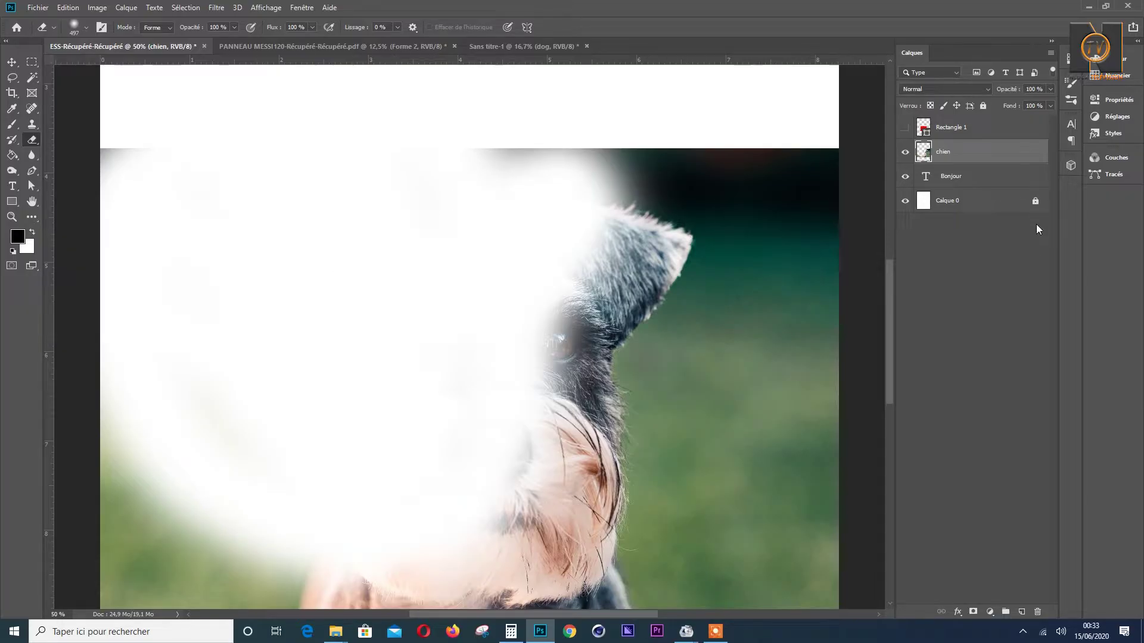
click(905, 203)
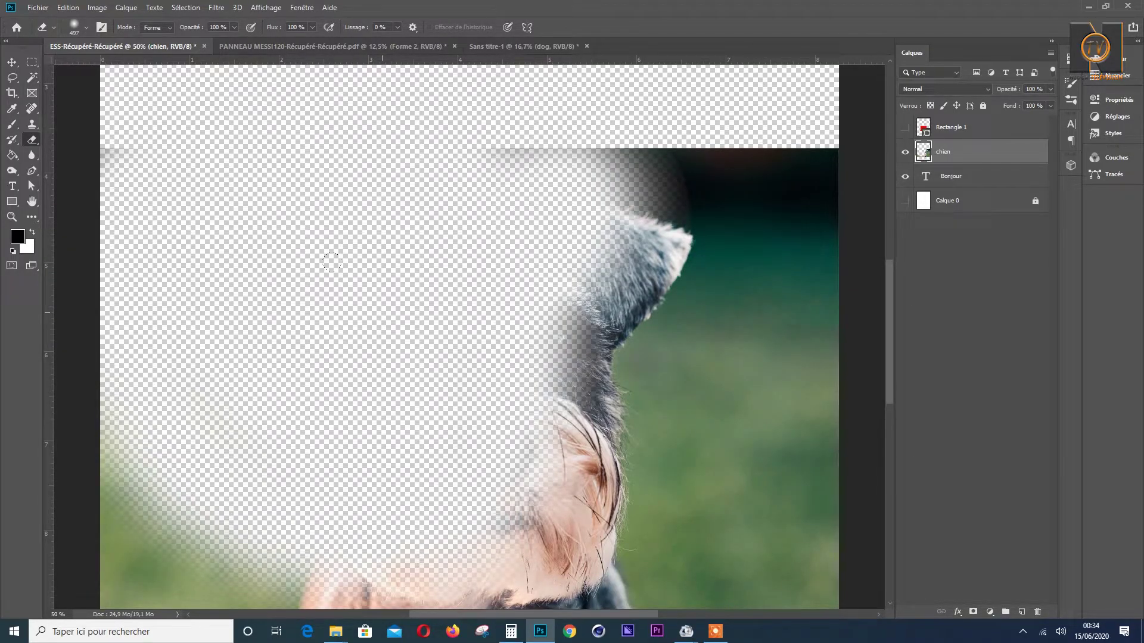
Step: Undo the hiding of Calque 0 and the erasing on the chien layer
key(ctrl+z)
key(ctrl+z)
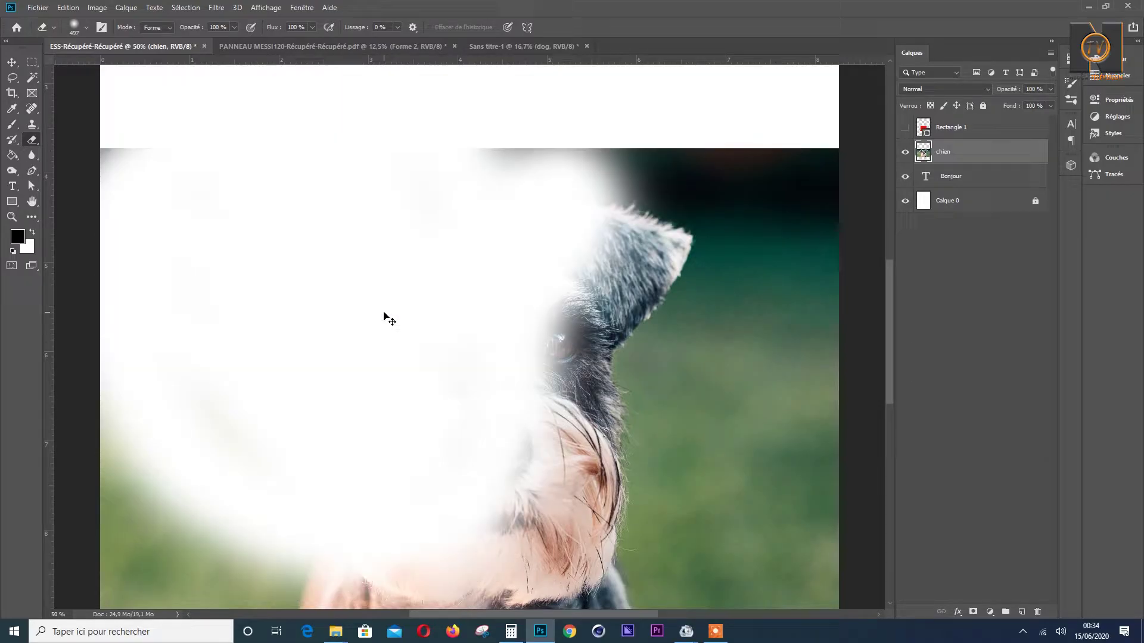
key(ctrl+z)
Step: Show the Rectangle 1 layer in place of the chien layer and try to erase the red rectangle
click(905, 129)
click(906, 153)
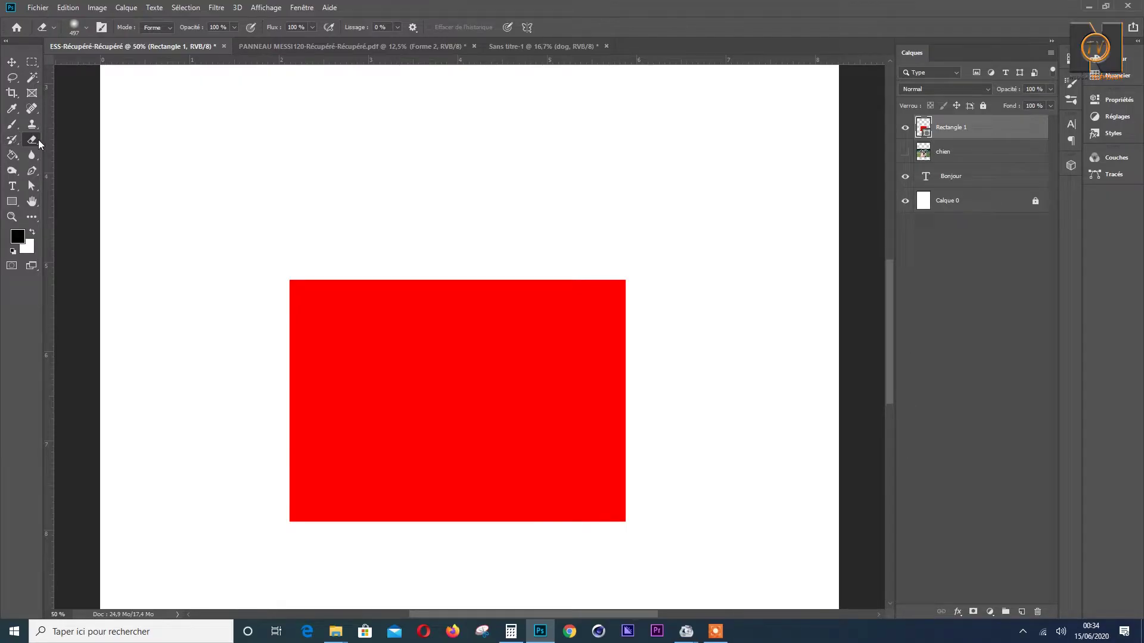
click(353, 292)
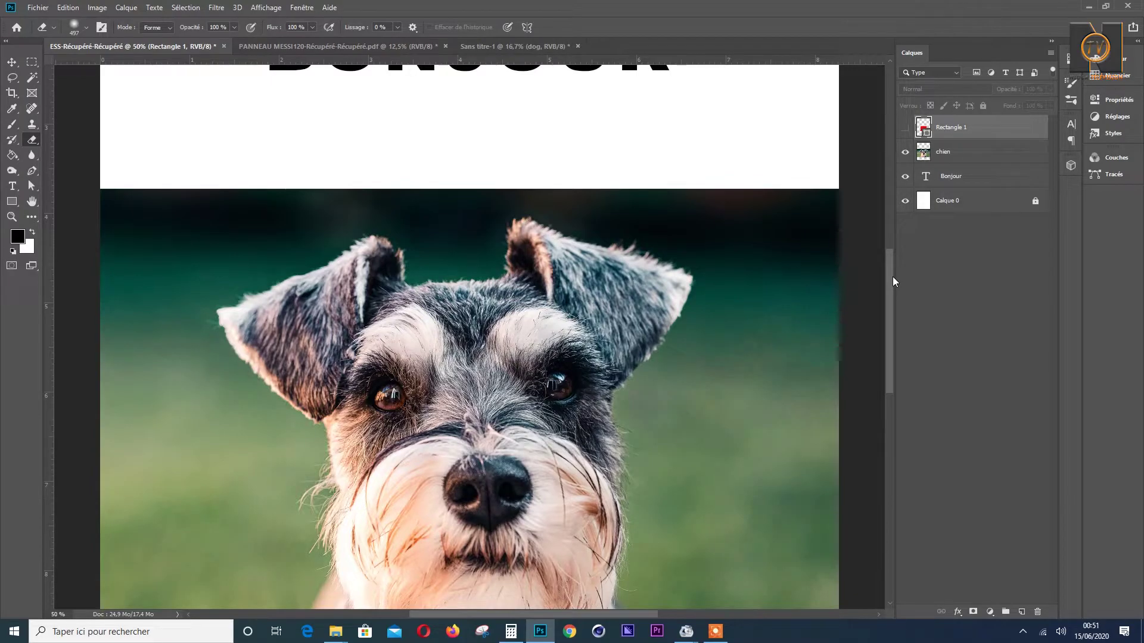
Step: Convert the chien layer to a smart object and deselect it
click(969, 154)
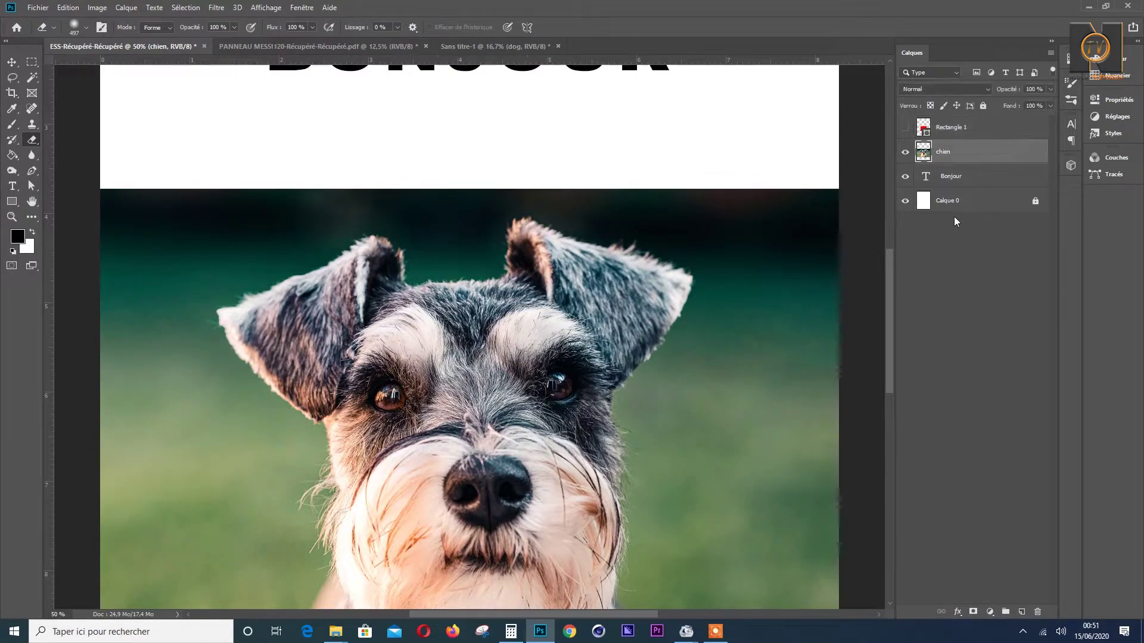
scroll(890, 302, down, 1)
right_click(993, 156)
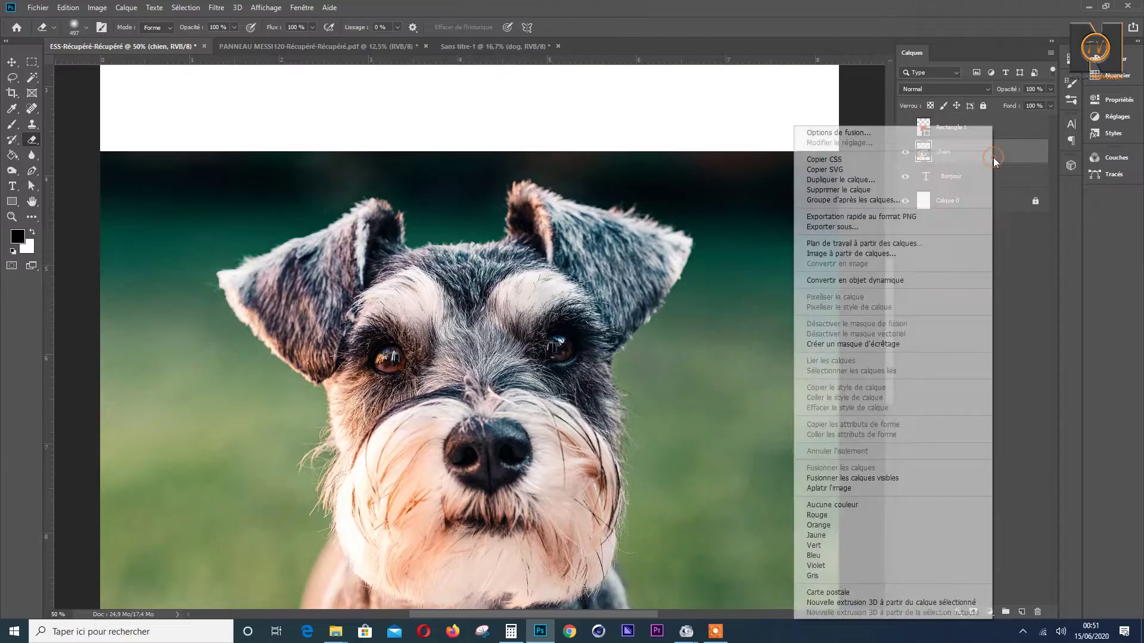
click(841, 287)
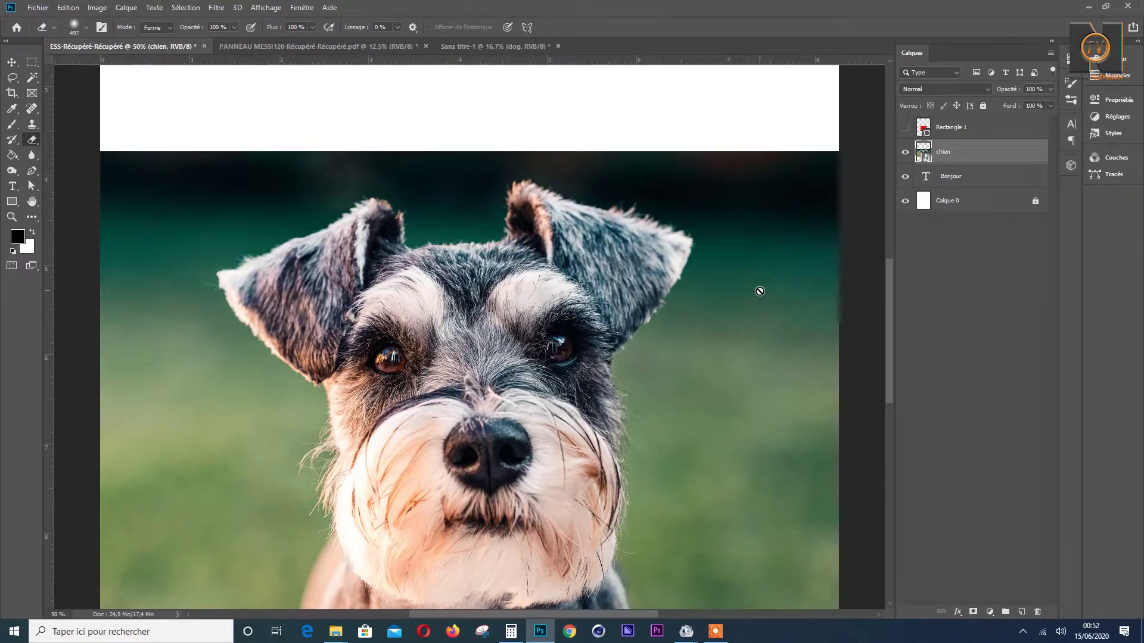
click(971, 295)
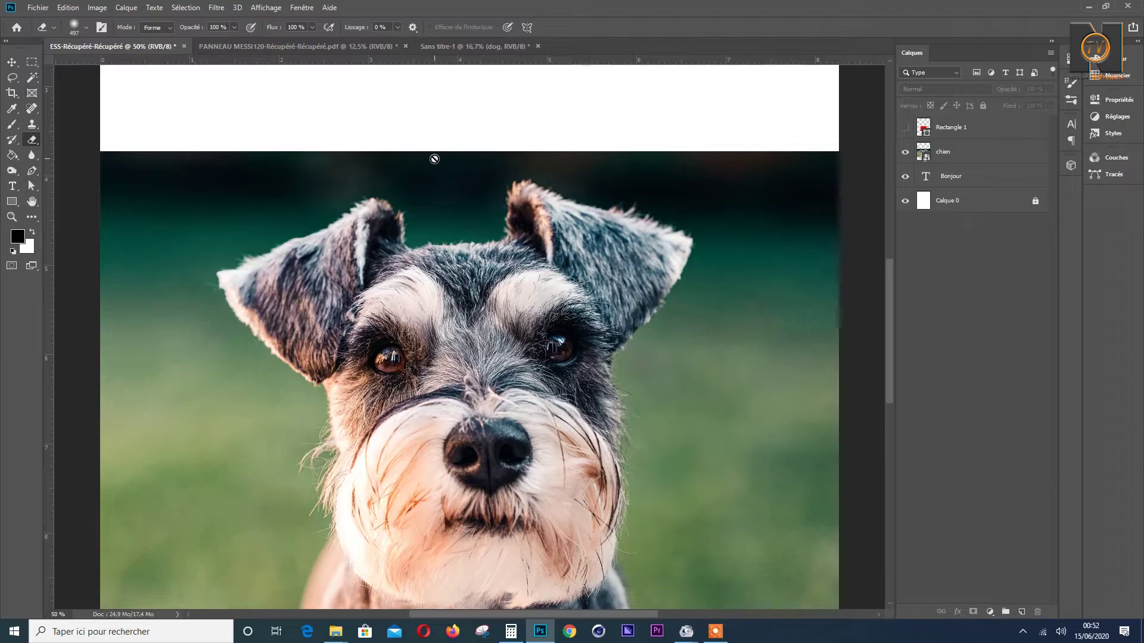
Step: Switch to the PANNEAU MESSI120 document and filter its layer list to pixel layers, clearing the filter again
click(346, 49)
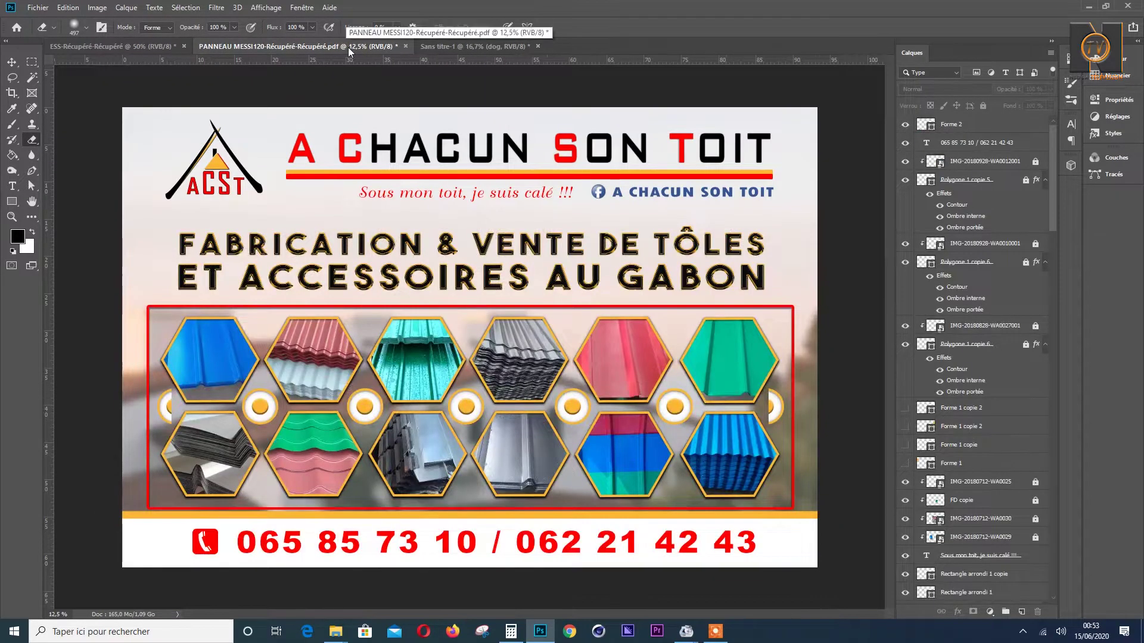
mouse_move(1053, 142)
mouse_down()
mouse_move(1041, 550)
mouse_move(1042, 301)
mouse_move(1020, 201)
mouse_move(1042, 131)
mouse_up()
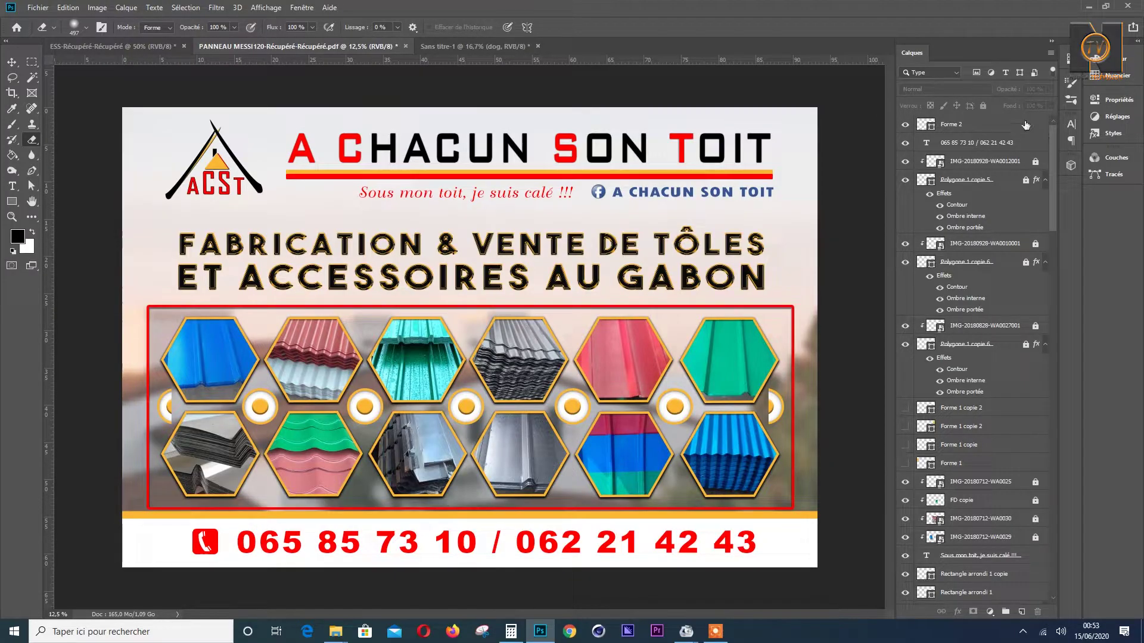
click(976, 73)
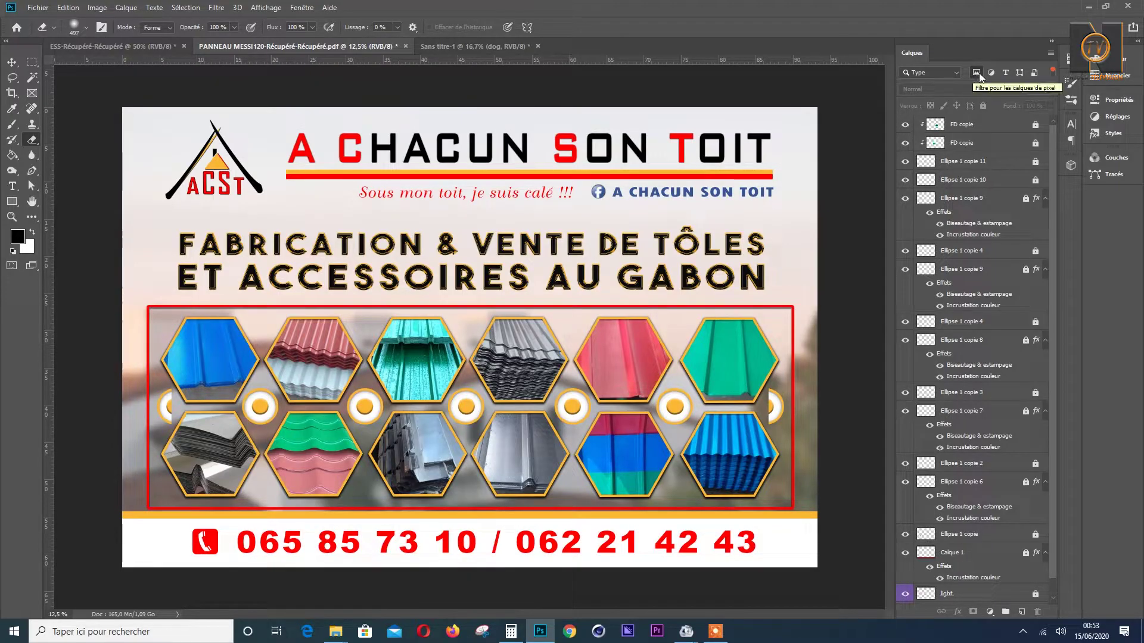
click(978, 73)
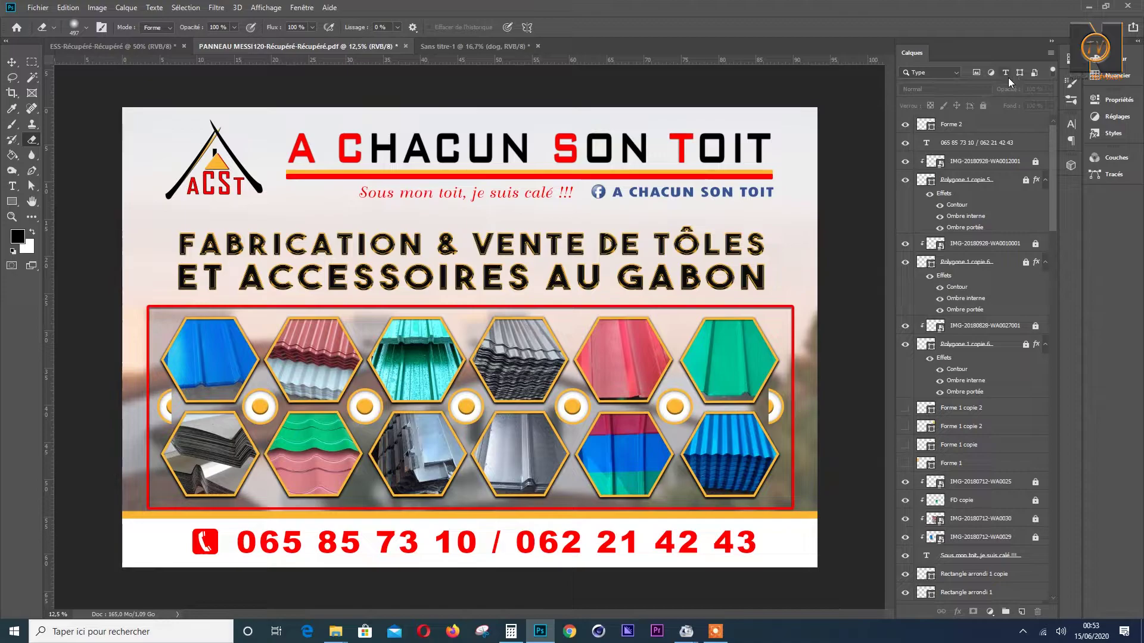
Step: Filter the layer list by text layers, by shape layers, and by smart objects
click(1008, 77)
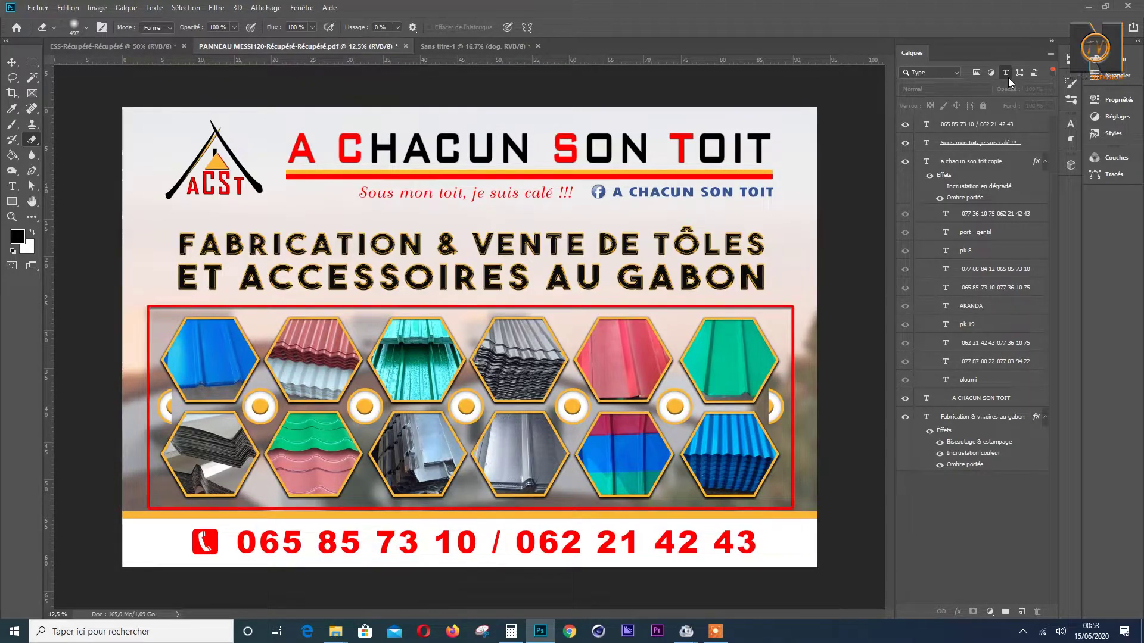
click(1008, 77)
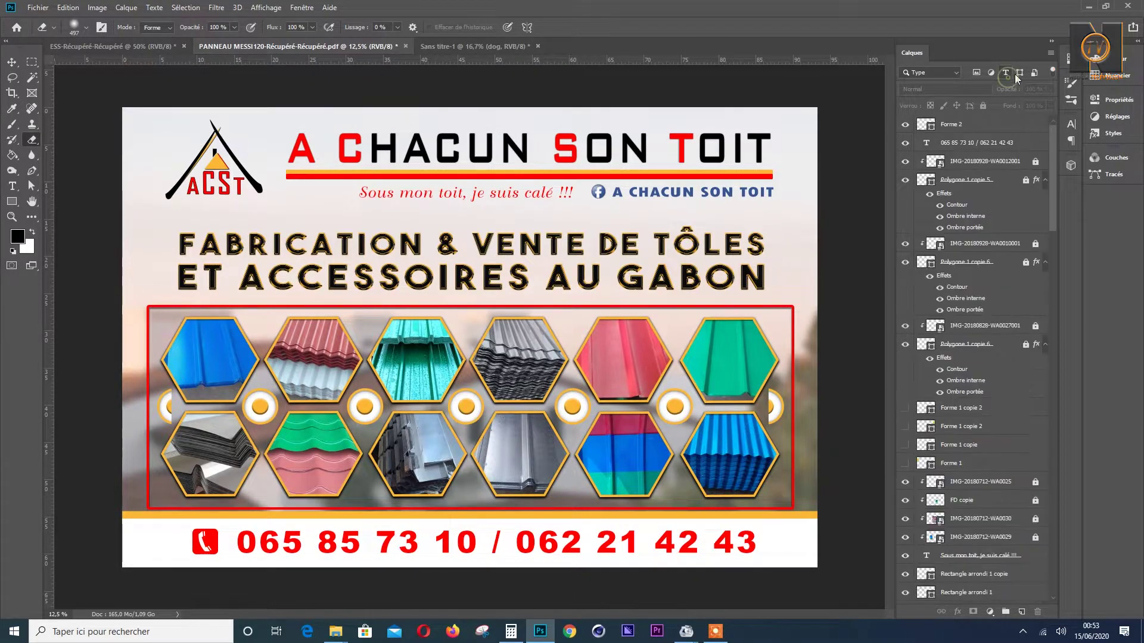
click(1017, 74)
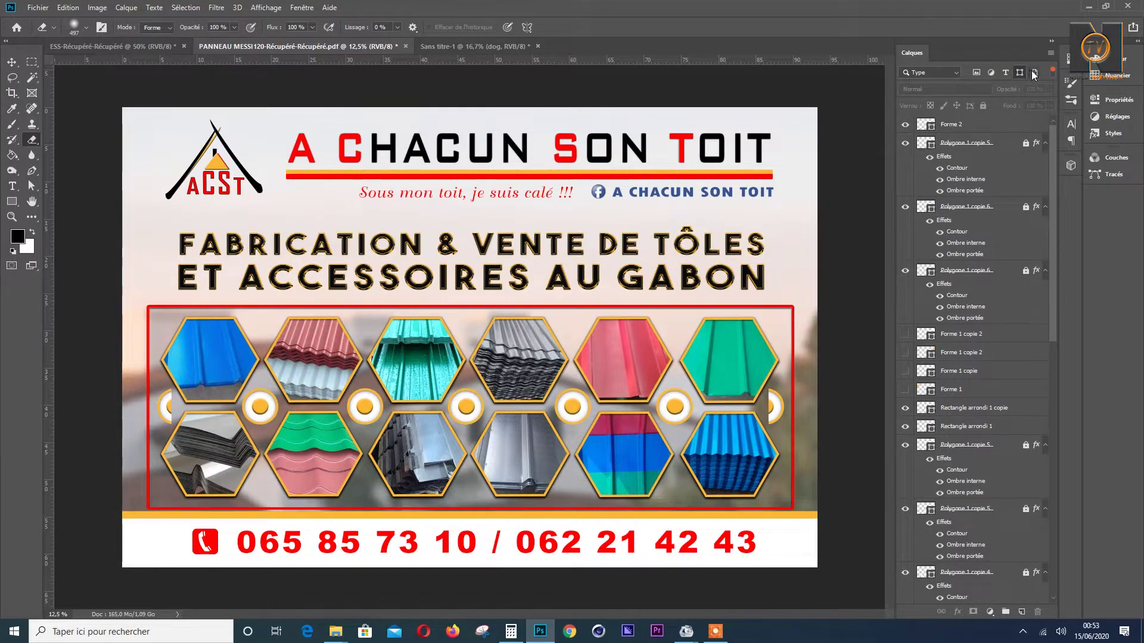
click(1033, 71)
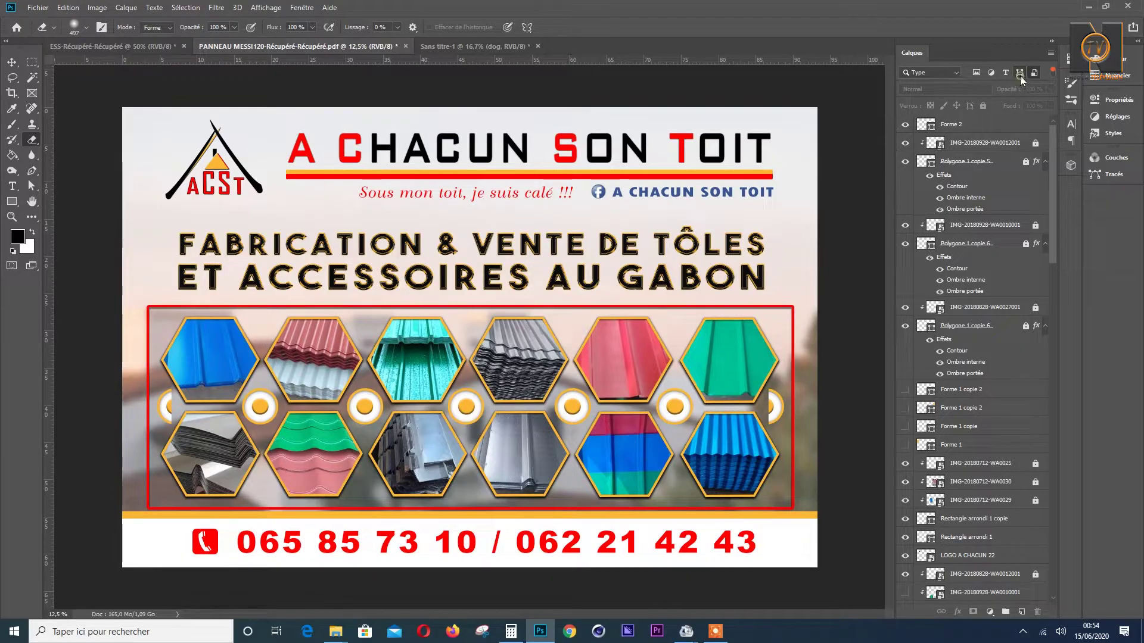
click(1019, 76)
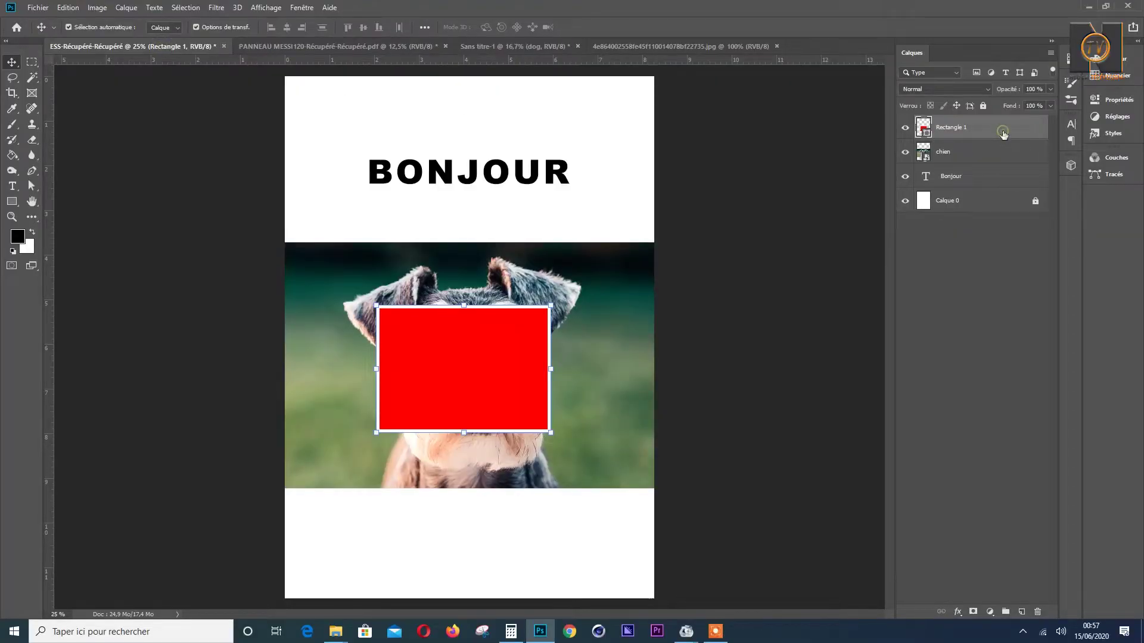
Step: Delete the Rectangle 1 layer and copy the portrait from the open JPG document onto the dog photo
key(Delete)
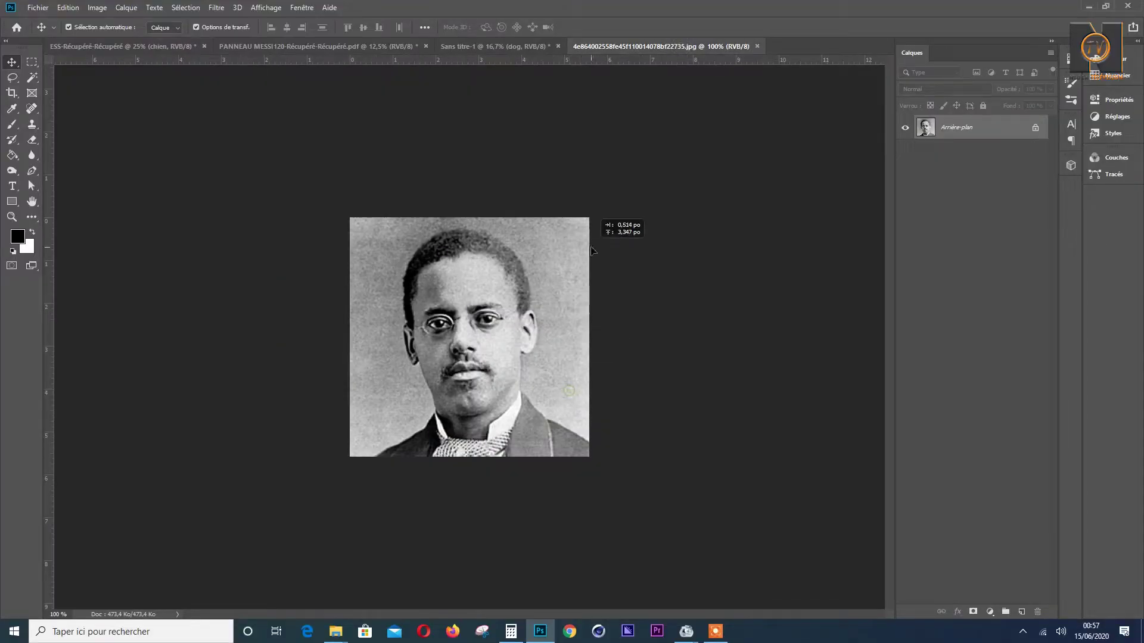
drag(496, 228, 488, 426)
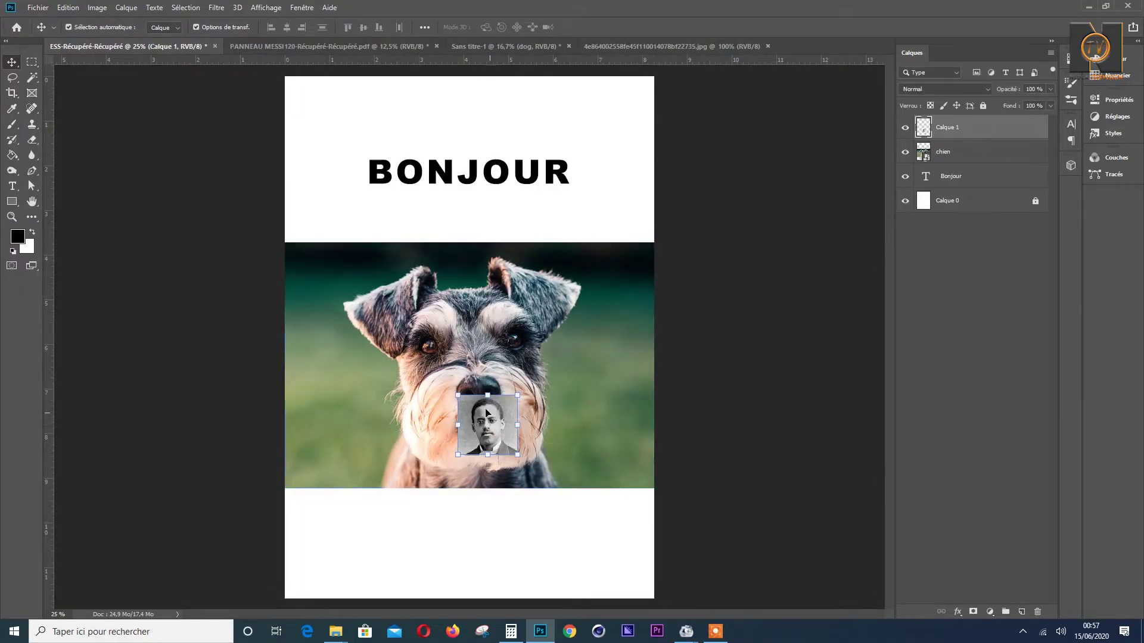
Step: Enlarge the portrait on Calque 1 to about 387% and centre it over the dog photo, aligned with the photo's lower edge
drag(329, 247, 320, 257)
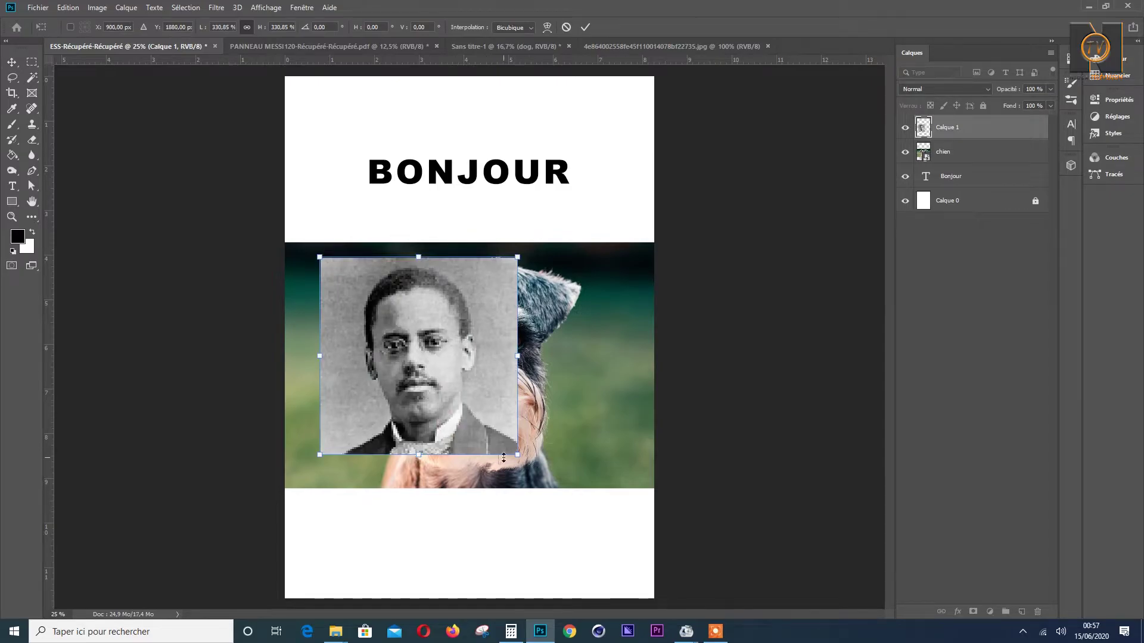
drag(519, 455, 549, 484)
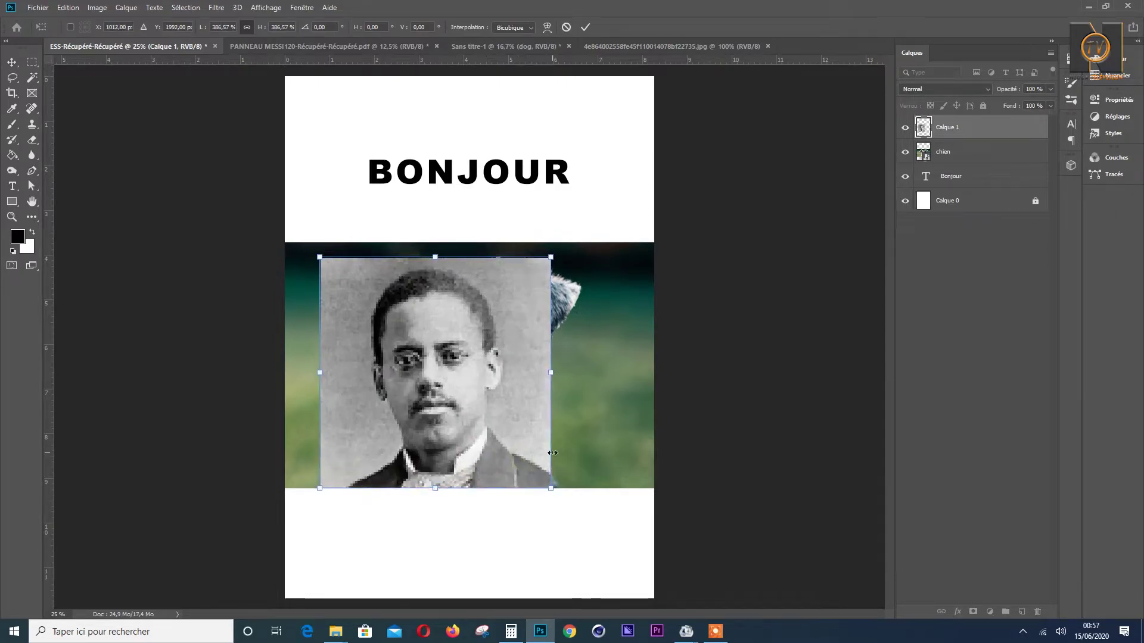
drag(504, 430, 558, 414)
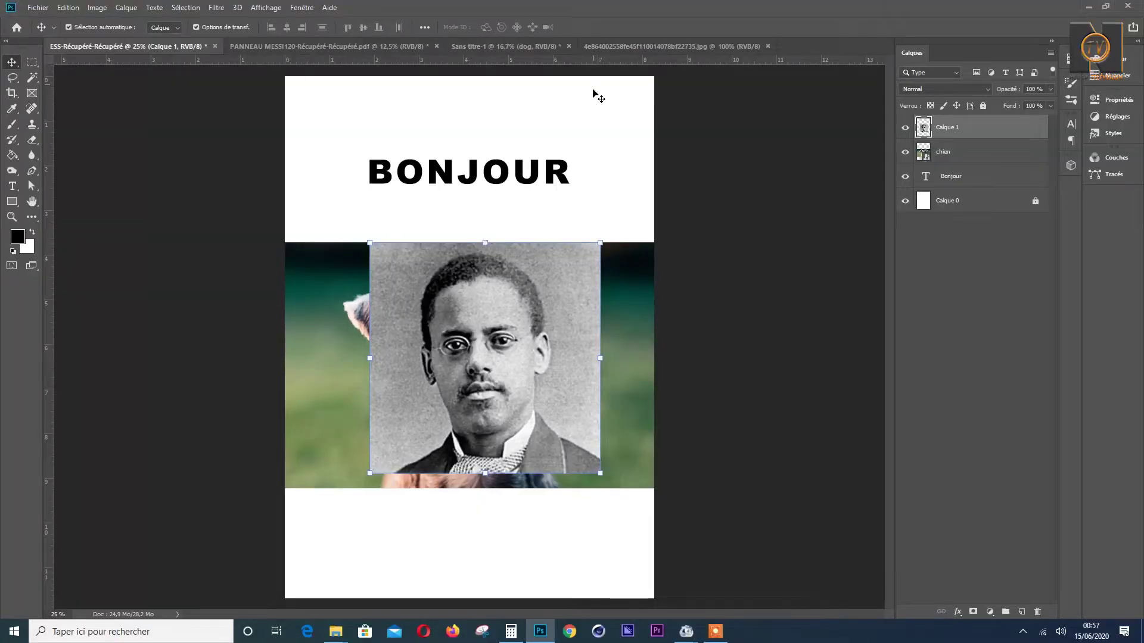
drag(566, 358, 550, 385)
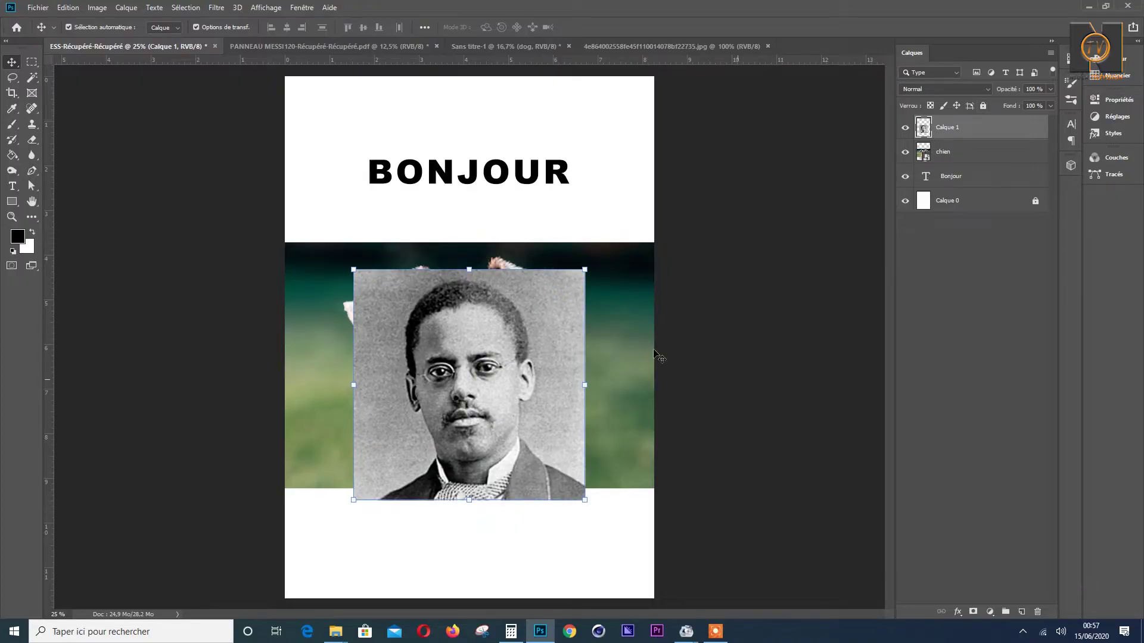
drag(555, 374, 556, 360)
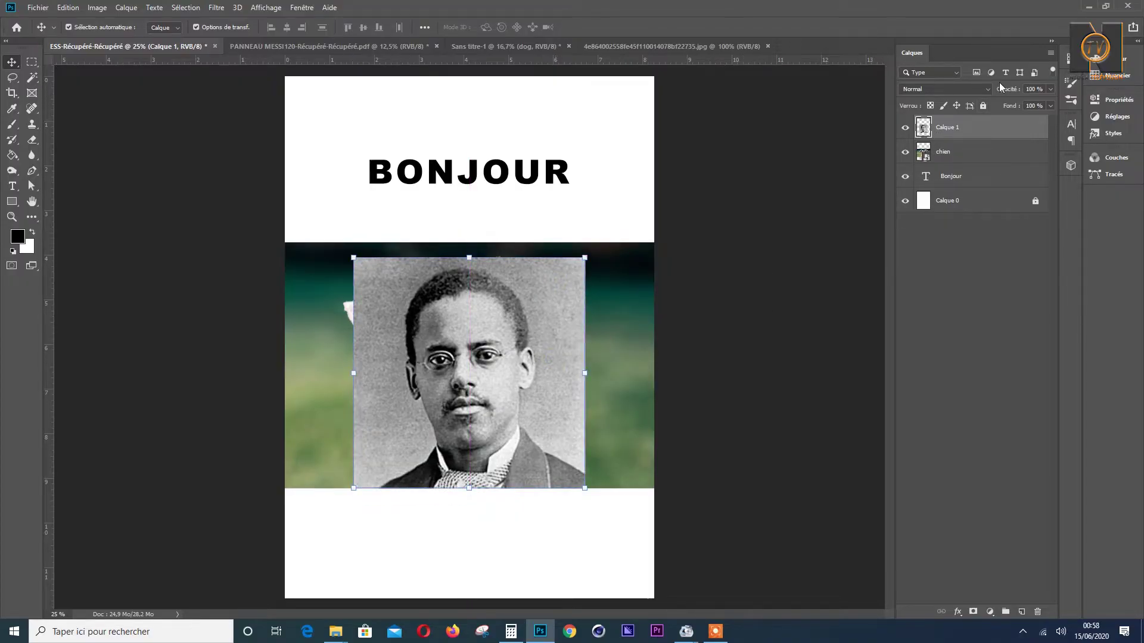
Step: Preview blend modes such as Mélange maximal on Calque 1 and examine its opacity setting
click(989, 88)
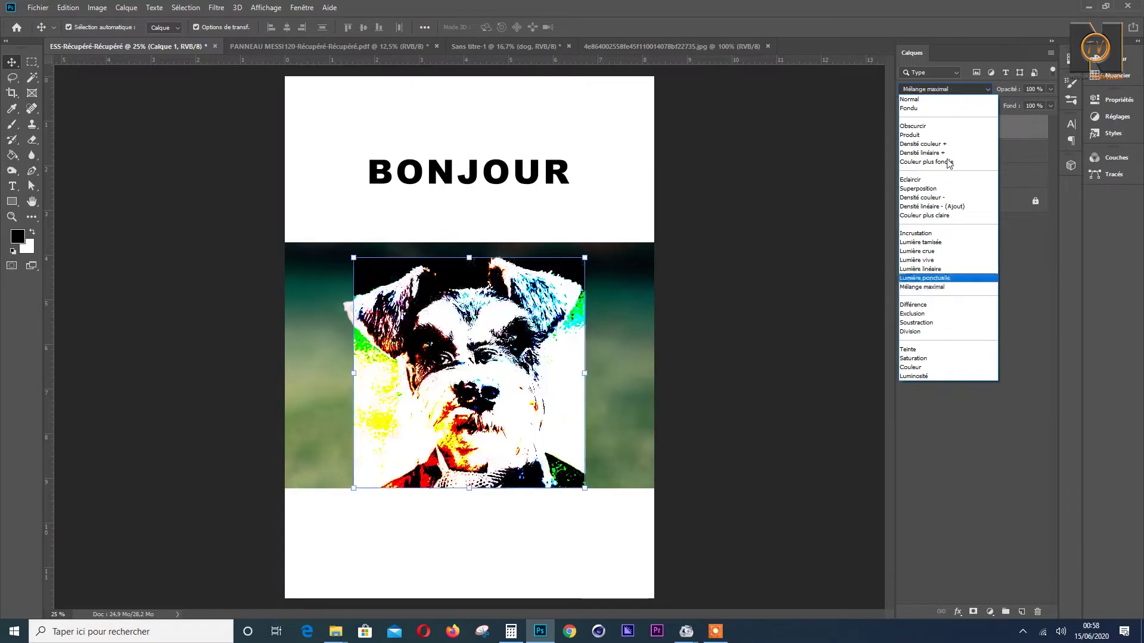
click(1020, 420)
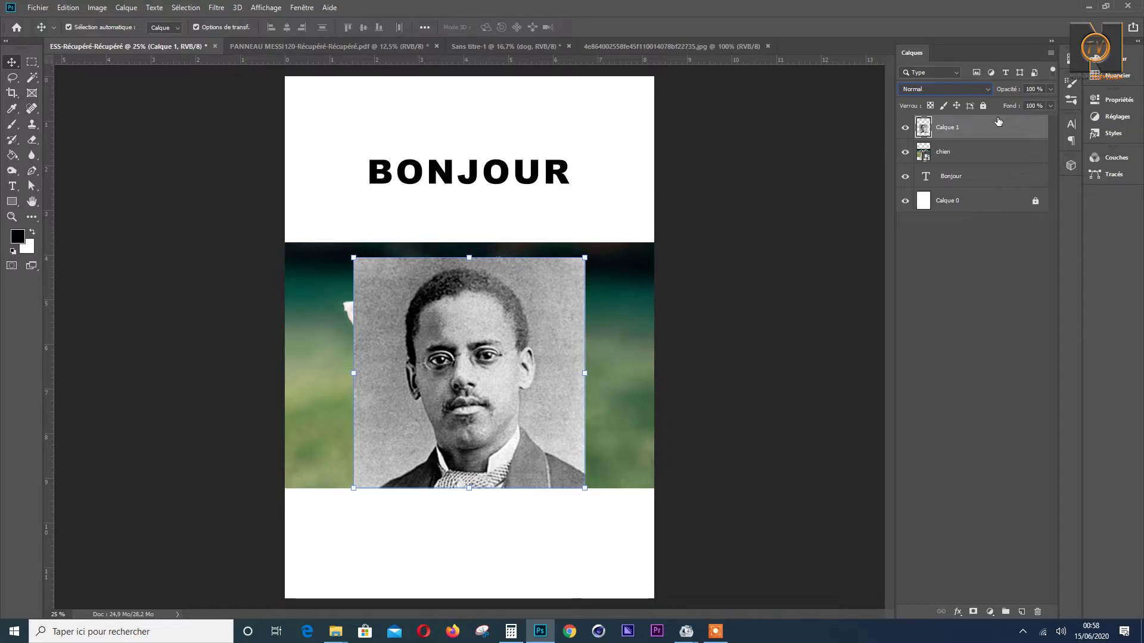
drag(1007, 92, 1072, 113)
Step: Lock the position of Calque 1 and try to move and erase the portrait
click(953, 107)
drag(463, 324, 493, 310)
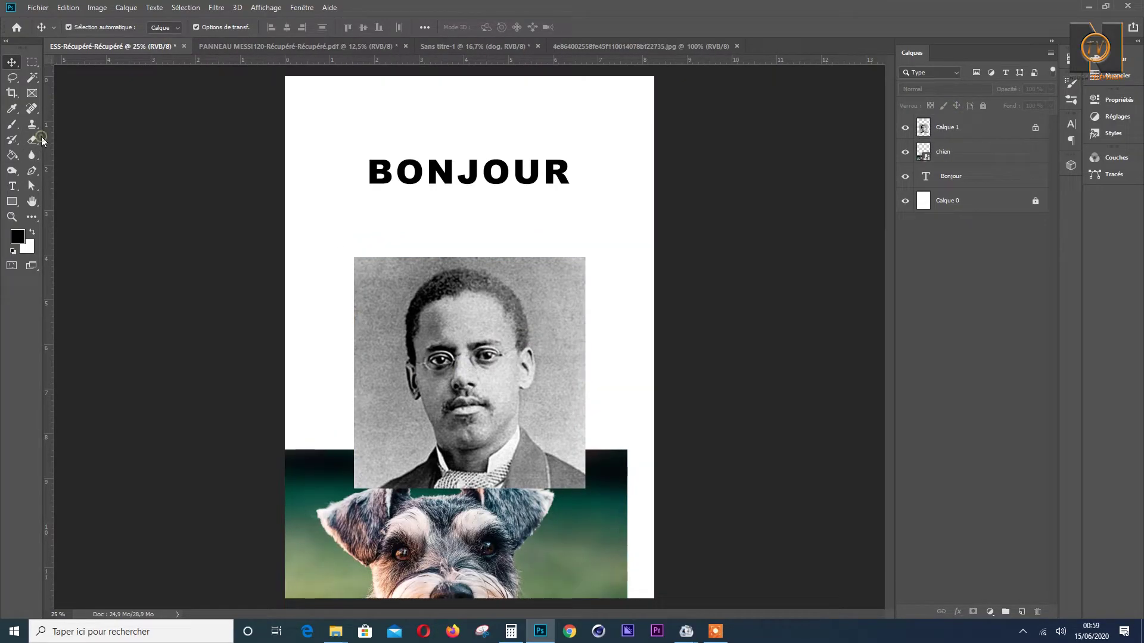
click(38, 138)
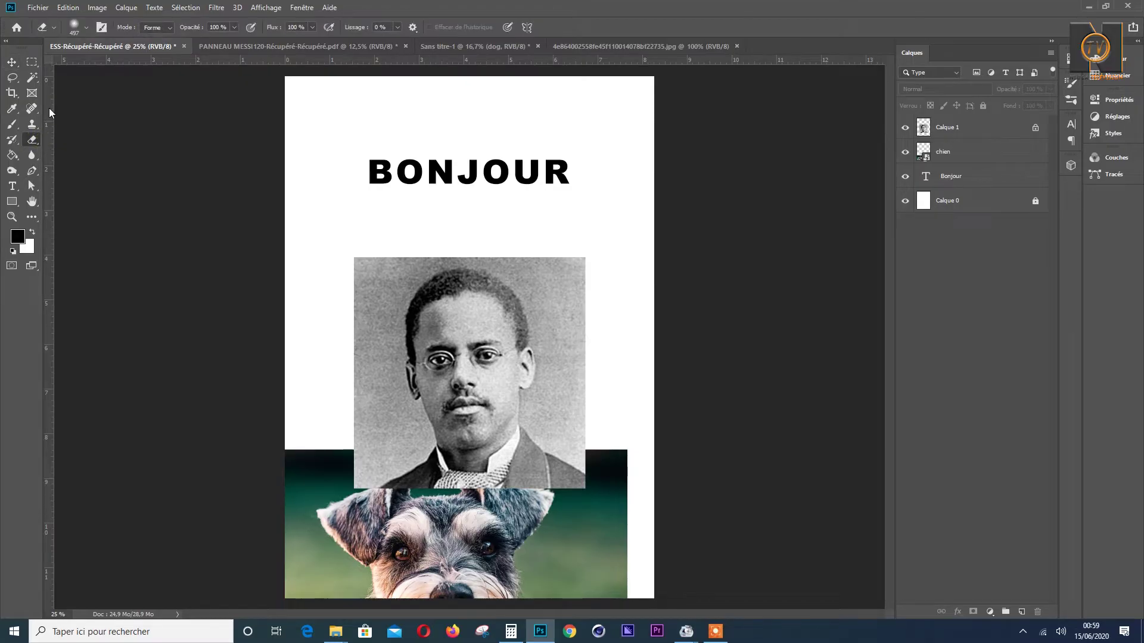
click(1024, 136)
mouse_move(443, 339)
mouse_down()
mouse_move(445, 299)
mouse_move(496, 282)
mouse_move(509, 248)
mouse_move(502, 300)
mouse_move(370, 249)
mouse_move(400, 294)
mouse_move(457, 265)
mouse_move(315, 305)
mouse_move(382, 296)
mouse_move(379, 342)
mouse_move(389, 338)
mouse_move(465, 236)
mouse_move(506, 287)
mouse_move(545, 215)
mouse_move(554, 267)
mouse_move(447, 317)
mouse_up()
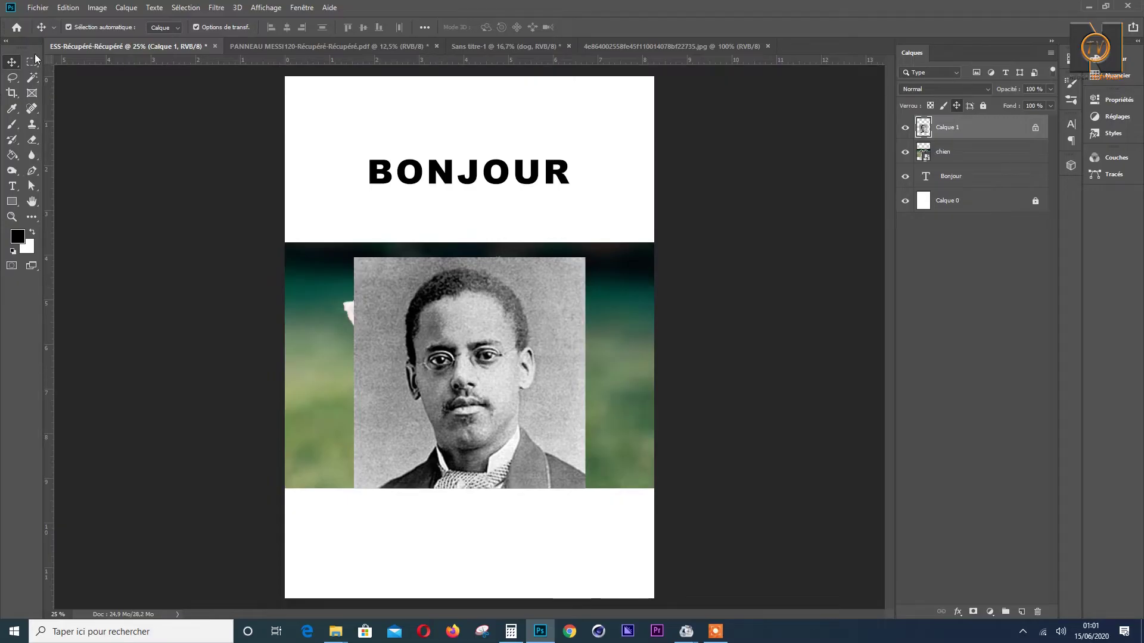
Step: Move the dog photo up over the BONJOUR title and place the unlocked portrait below it
drag(482, 310, 470, 158)
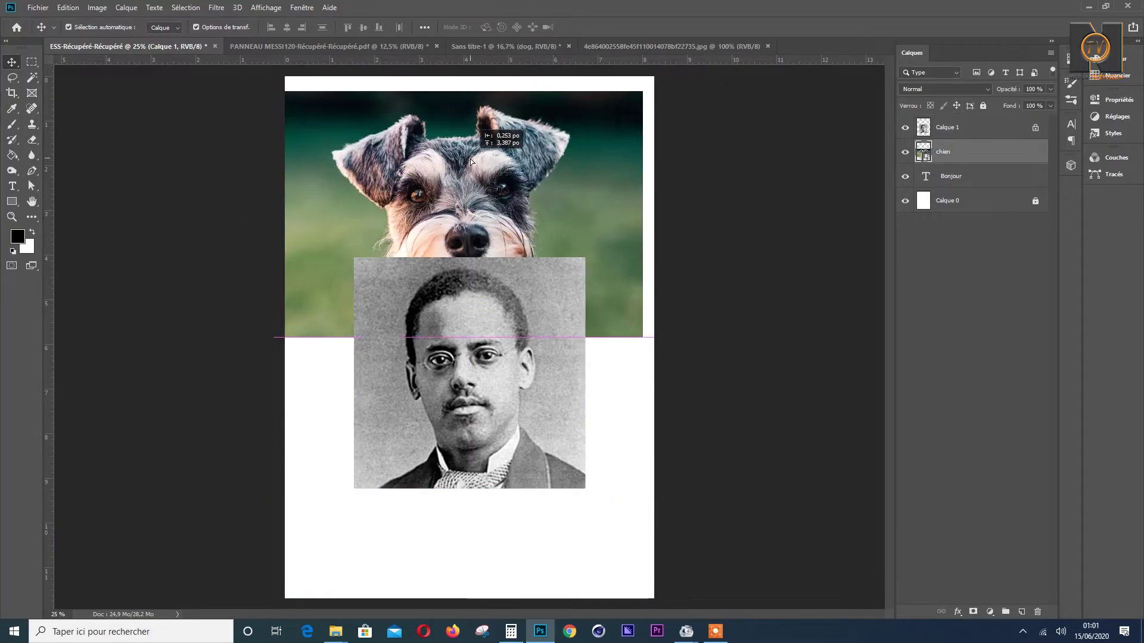
click(485, 506)
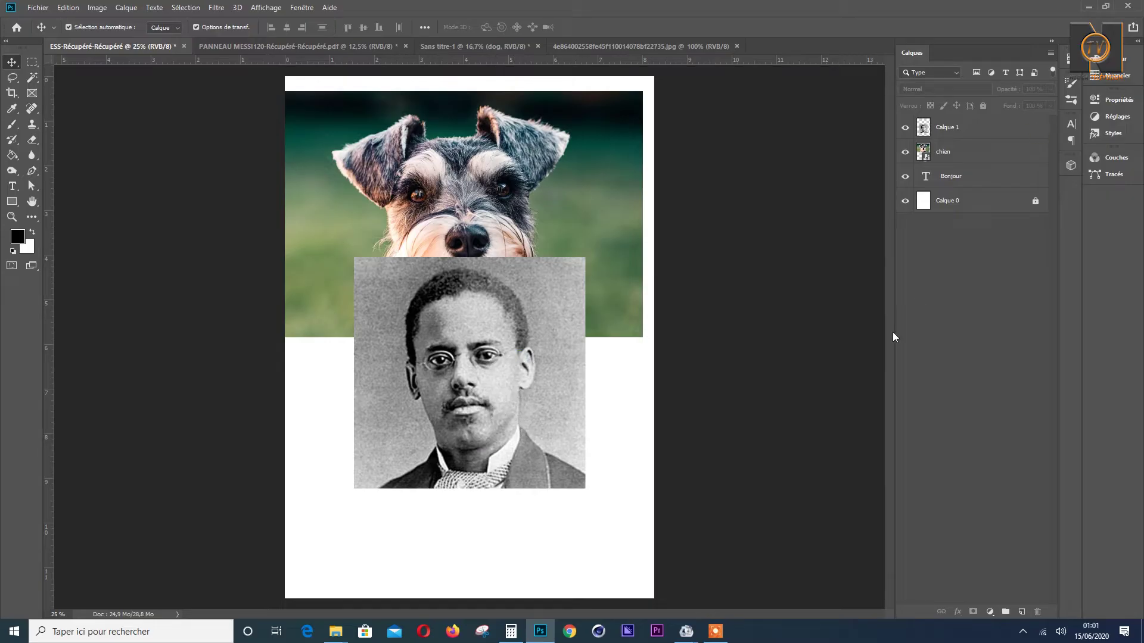
drag(507, 381, 516, 461)
click(988, 262)
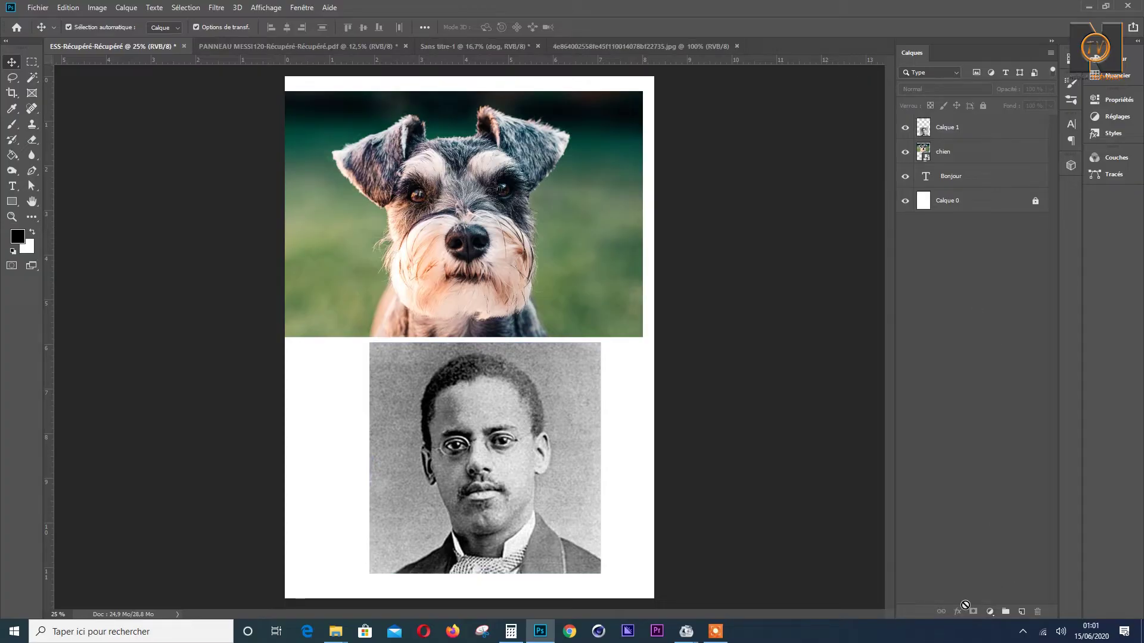
Step: Select the portrait layer Calque 1 and look through the layer effects that can be applied to it
click(539, 444)
click(856, 430)
click(506, 442)
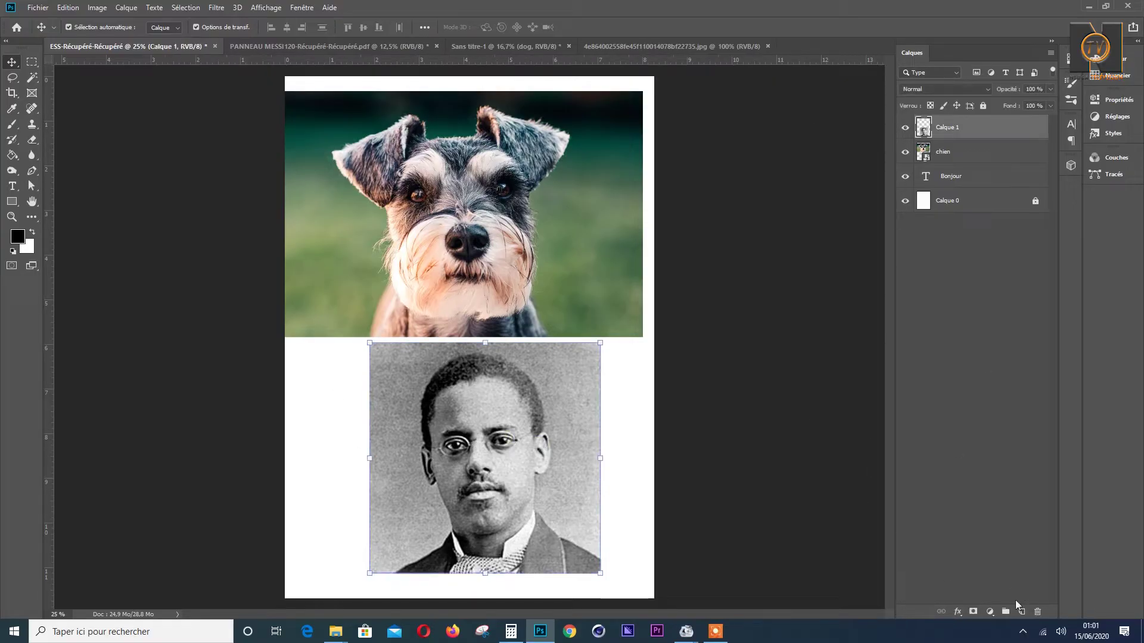
click(959, 612)
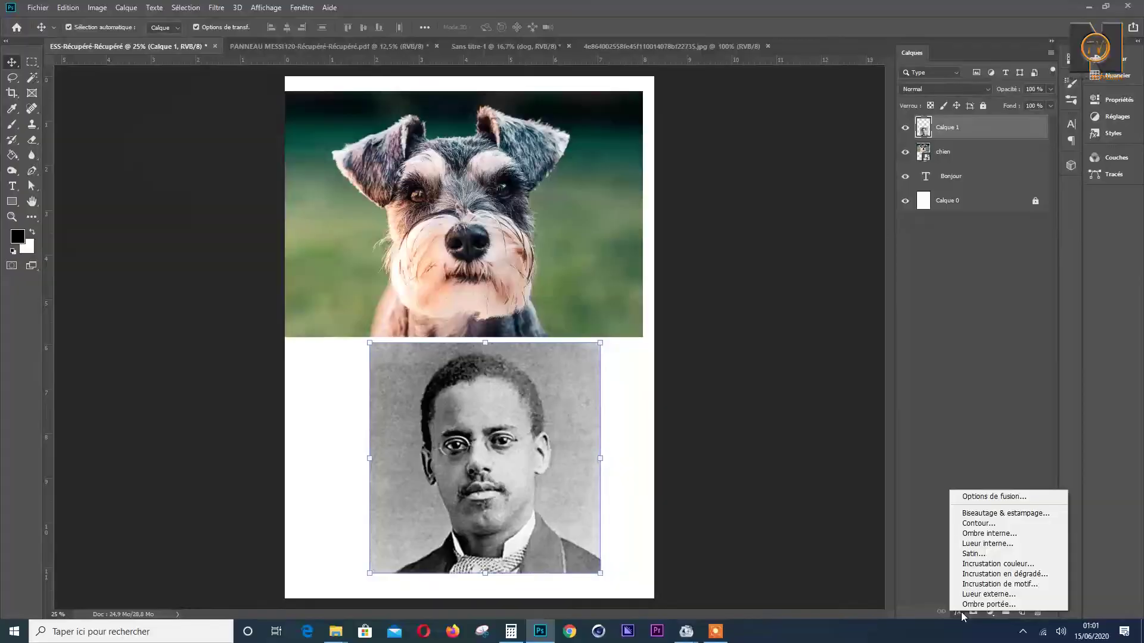
click(1000, 373)
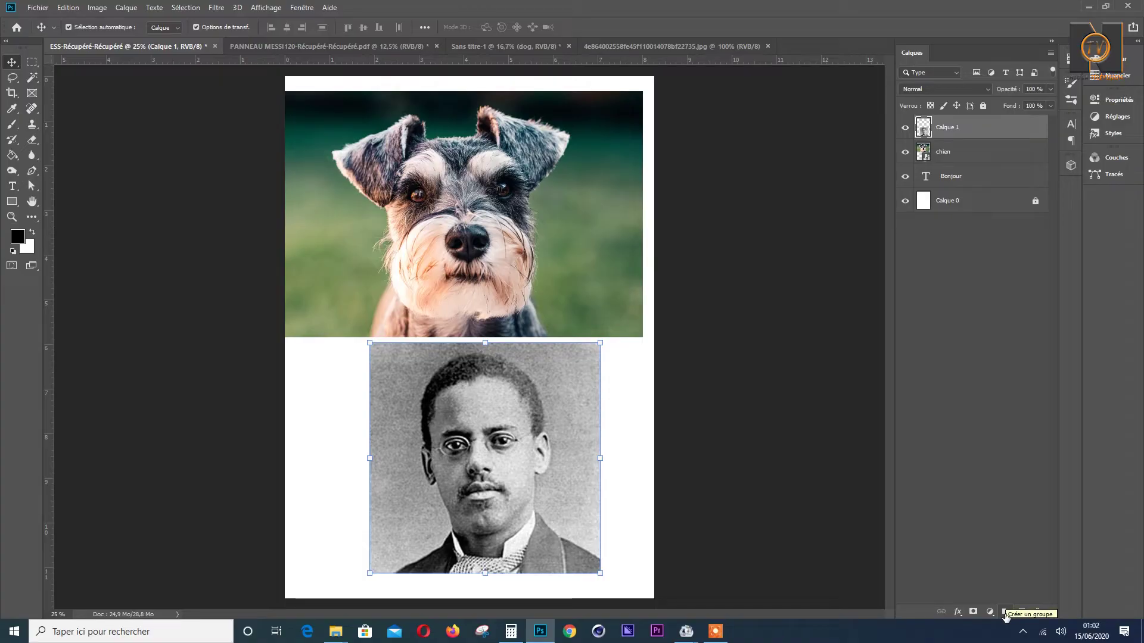
Step: Switch to the PANNEAU MESSI120 document and examine its long stack of layers and layer effects
click(289, 46)
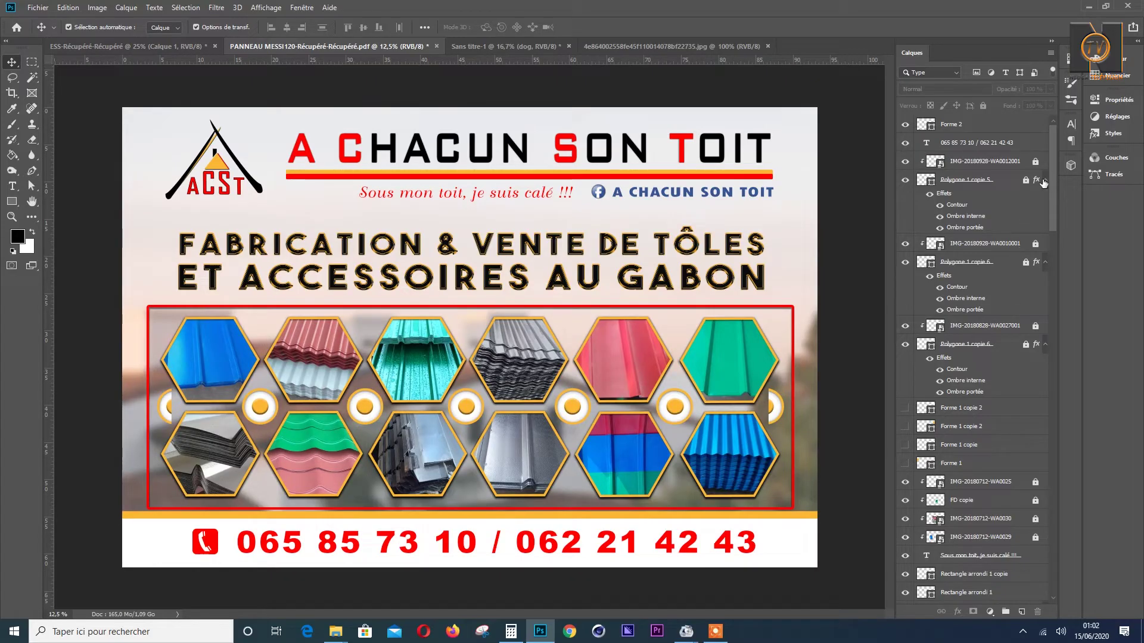
drag(1054, 203, 1056, 307)
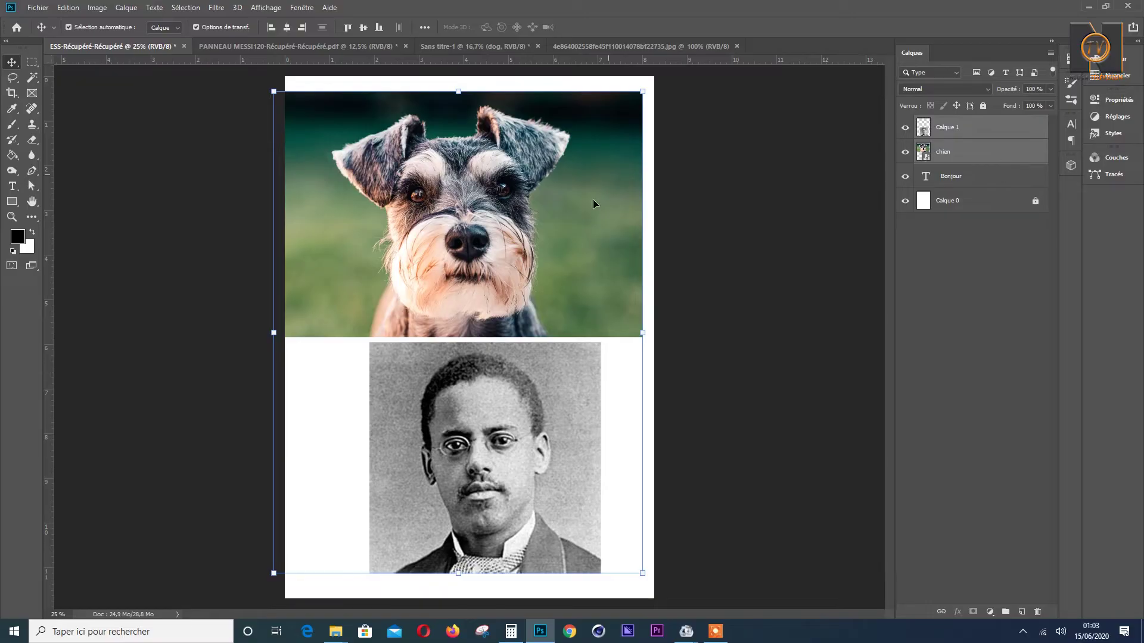
Step: Select the Calque 1, chien and Bonjour layers in the ESS document and put them into a new group
click(756, 269)
click(604, 254)
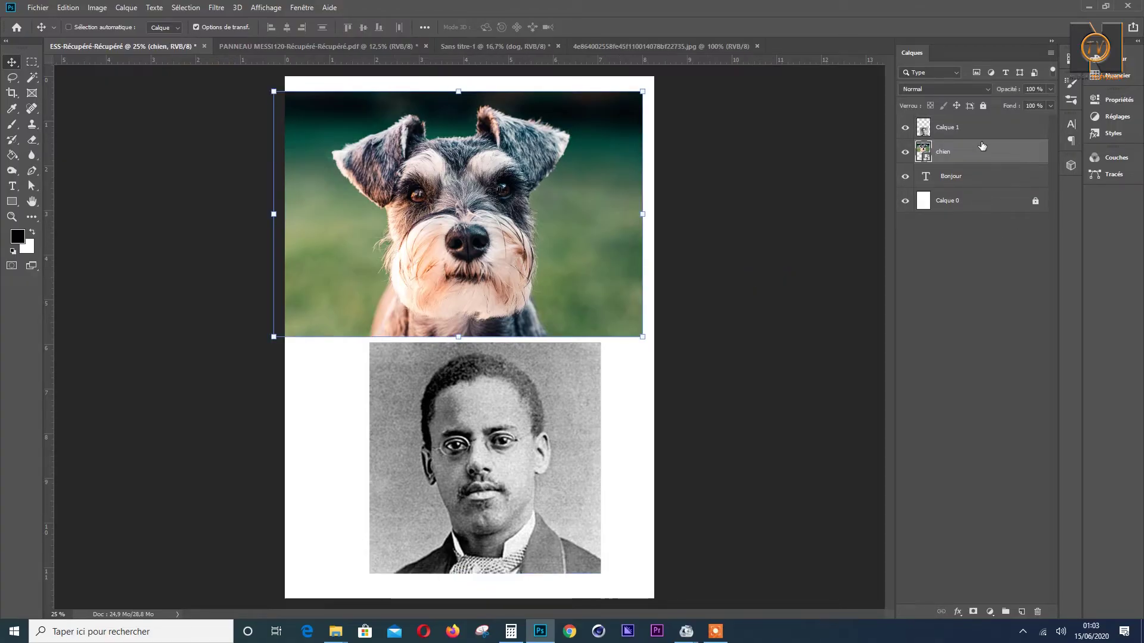
shift+click(987, 126)
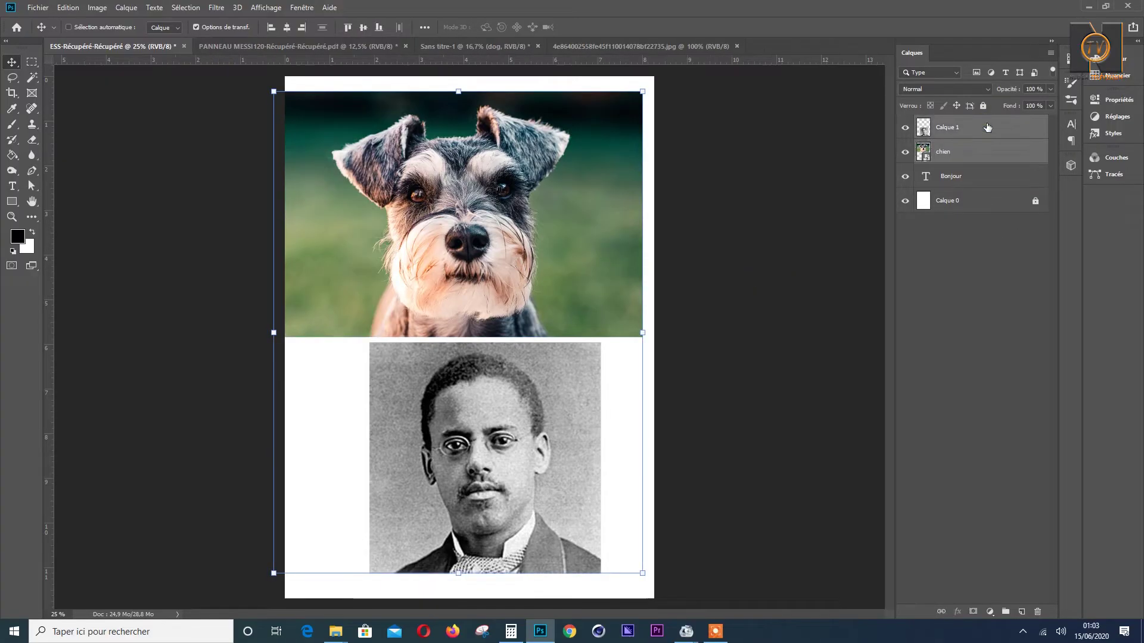
shift+click(975, 181)
key(ctrl)
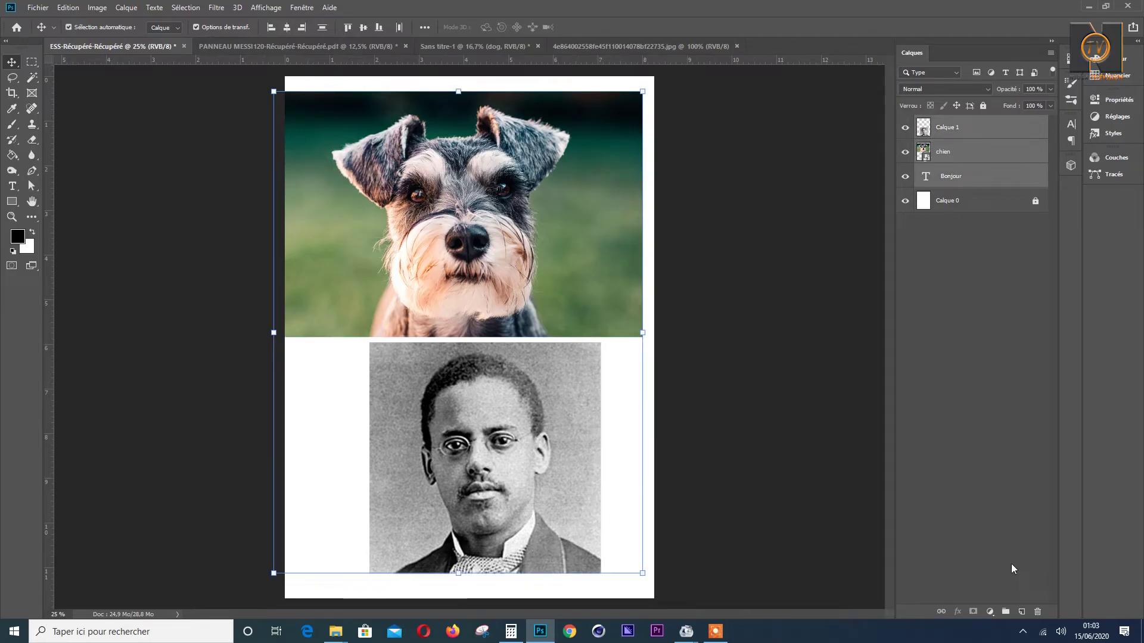
click(1005, 612)
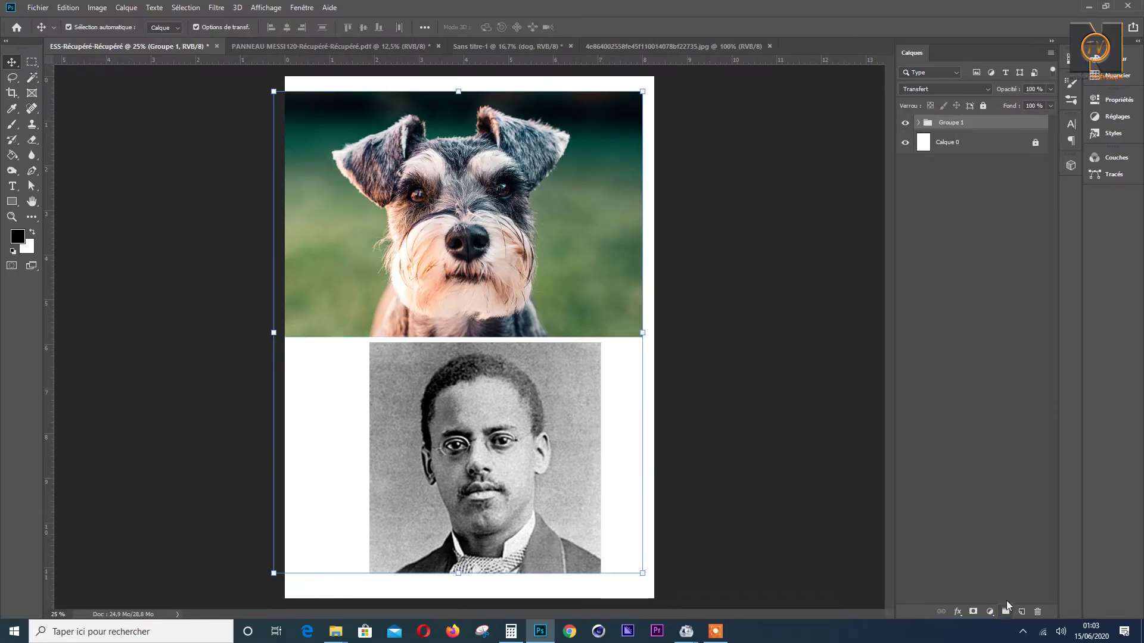
Step: Expand and collapse the new group, and hide and show it to check how it controls its layers
click(918, 122)
click(918, 122)
click(906, 123)
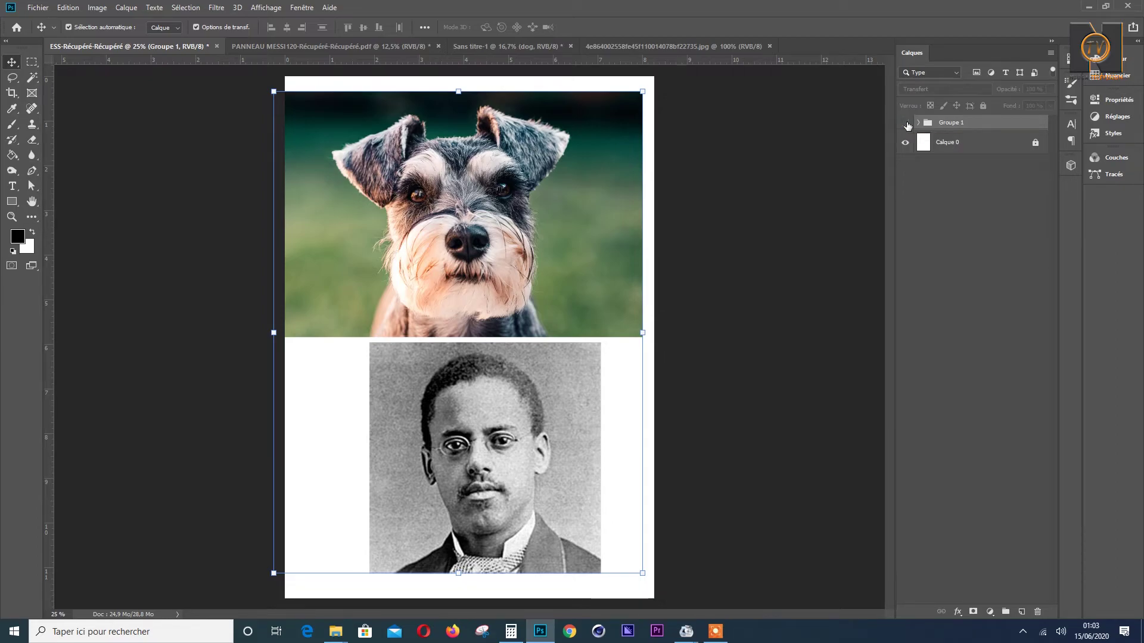
click(905, 124)
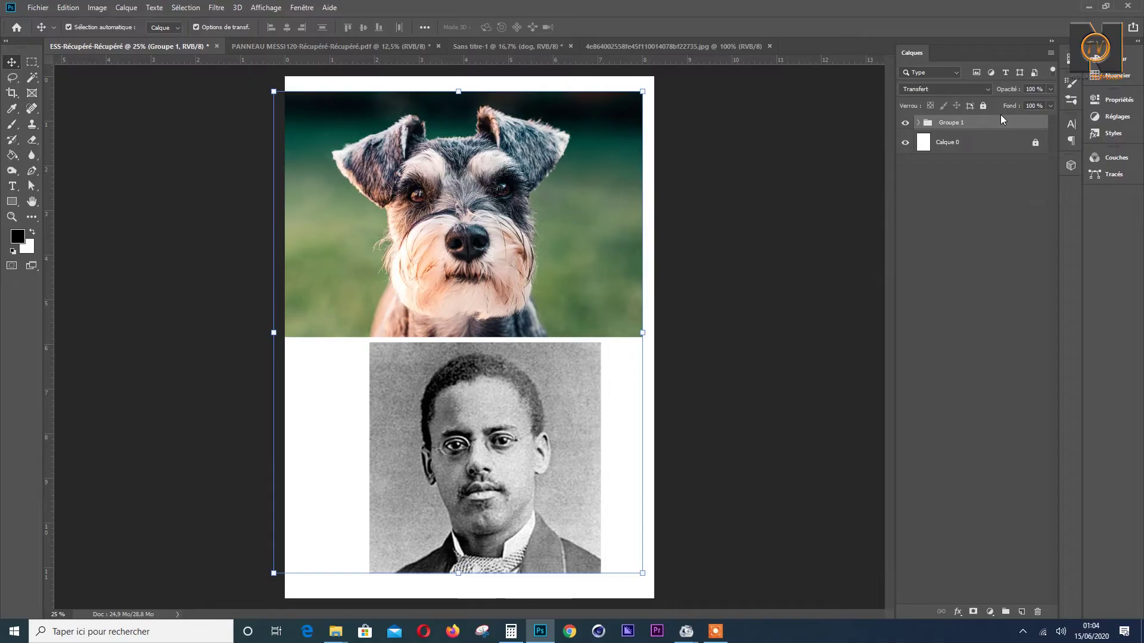
Step: Ungroup Calque 1, chien and Bonjour back into separate layers and deselect everything
key(ctrl+comma)
key(ctrl+comma)
key(ctrl+comma)
key(ctrl+shift+g)
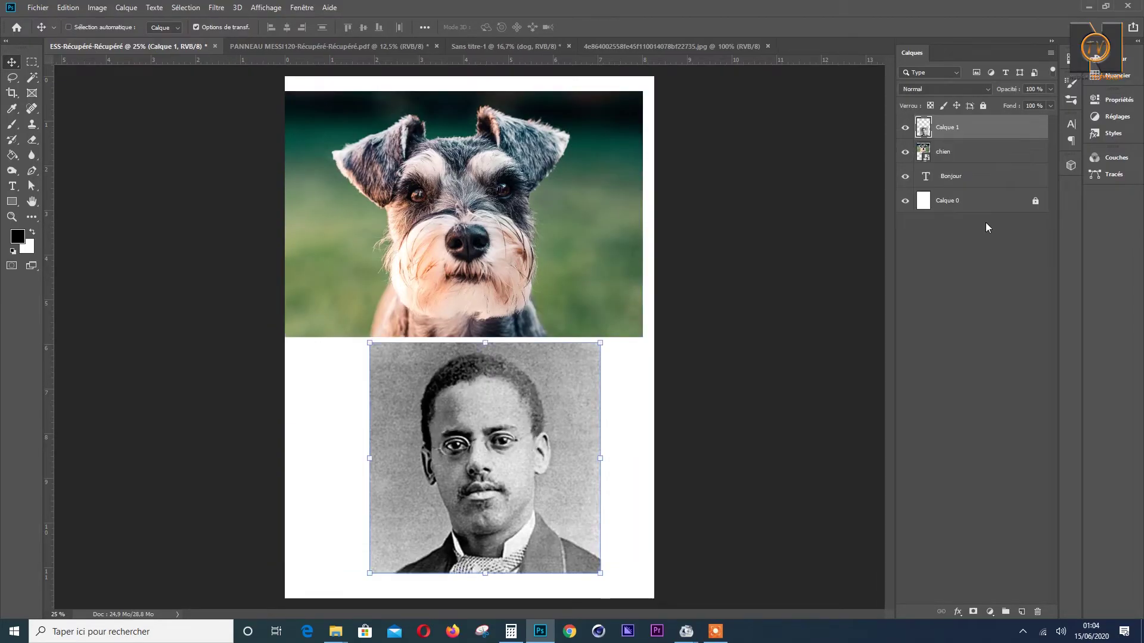
click(986, 223)
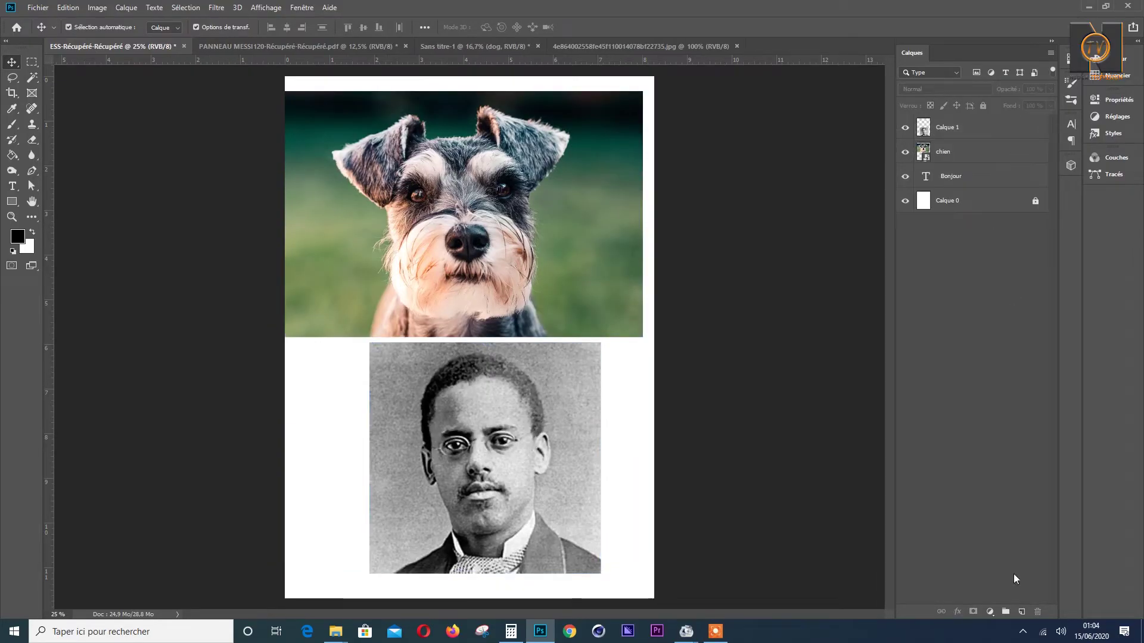
Step: Create a new empty layer and paint a thick zigzag brush stroke in red ec0000 across the dog and portrait photos
click(1023, 612)
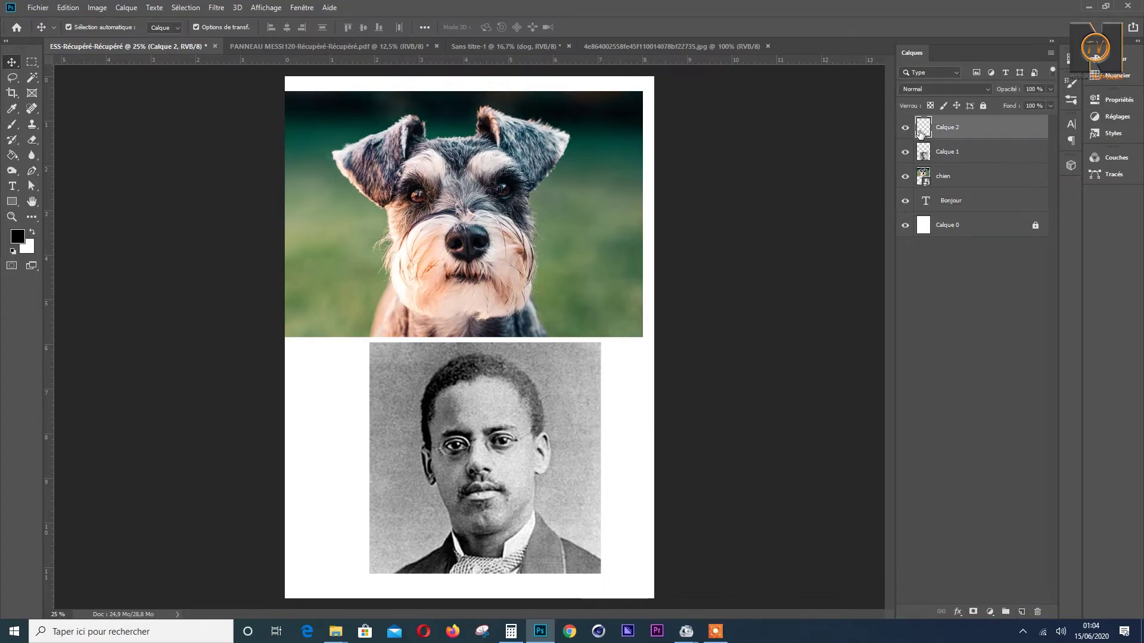
click(12, 124)
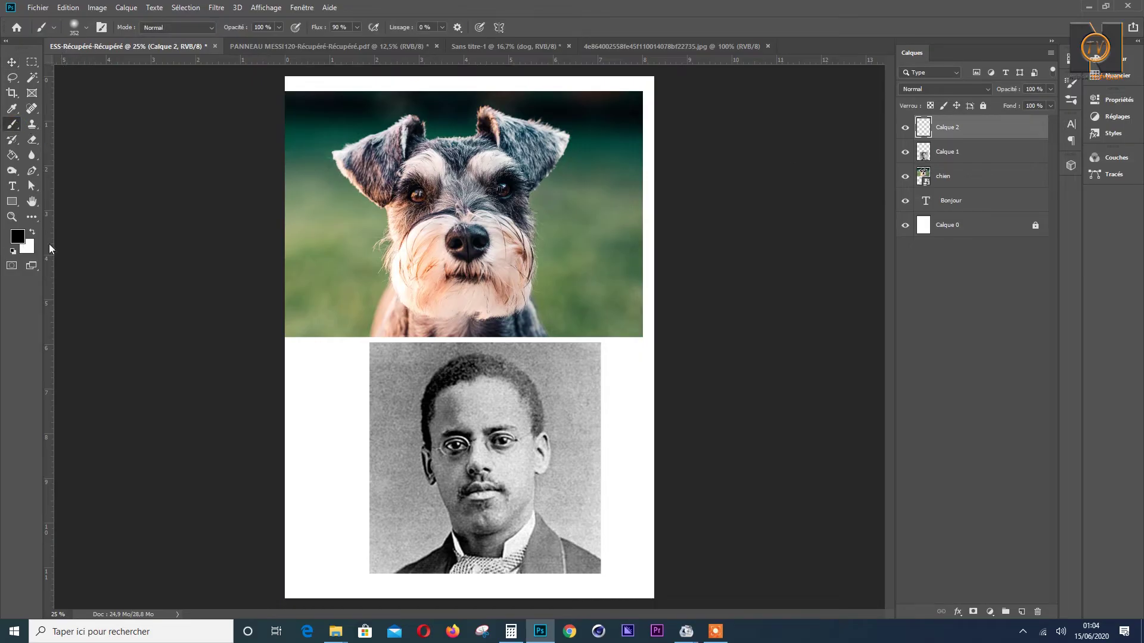
click(18, 236)
click(840, 260)
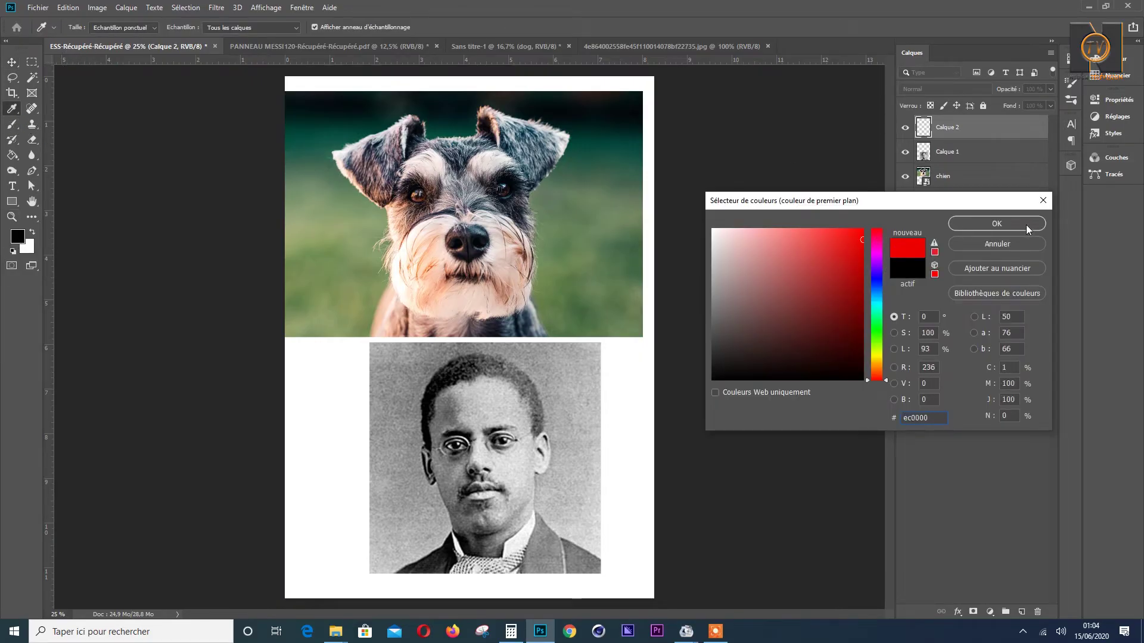
click(996, 224)
mouse_move(399, 205)
mouse_down()
mouse_move(605, 148)
mouse_move(574, 245)
mouse_move(522, 274)
mouse_move(408, 304)
mouse_move(411, 399)
mouse_up()
mouse_move(518, 417)
mouse_down()
mouse_move(560, 316)
mouse_move(524, 444)
mouse_up()
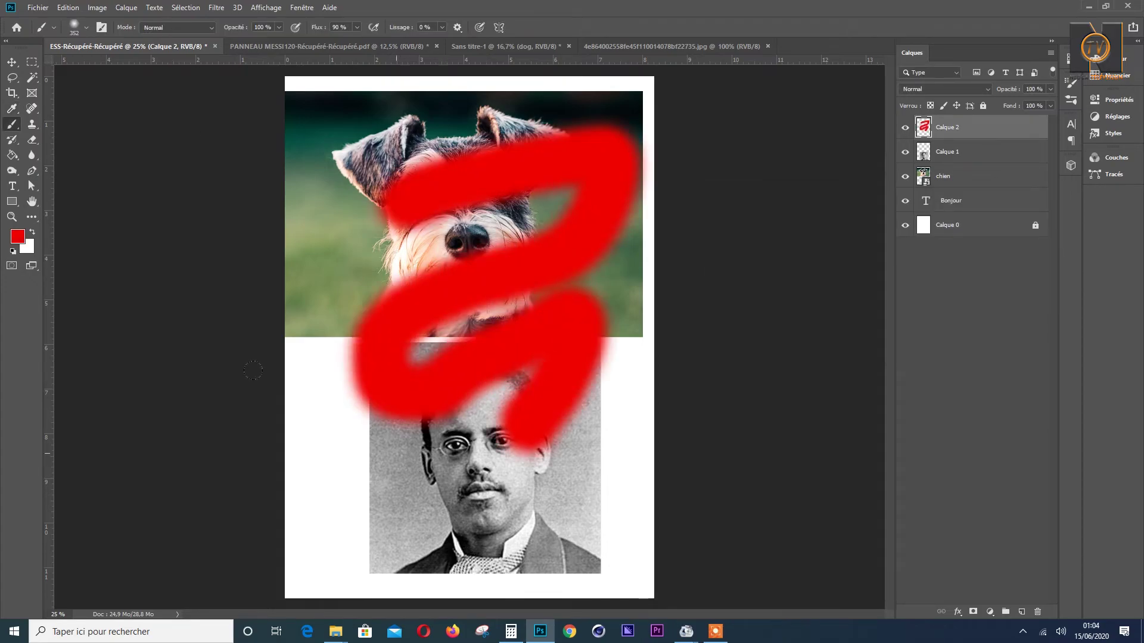
Step: Select Calque 1, chien and the painted Calque 2 in turn with the Move tool to compare their bounds
click(12, 63)
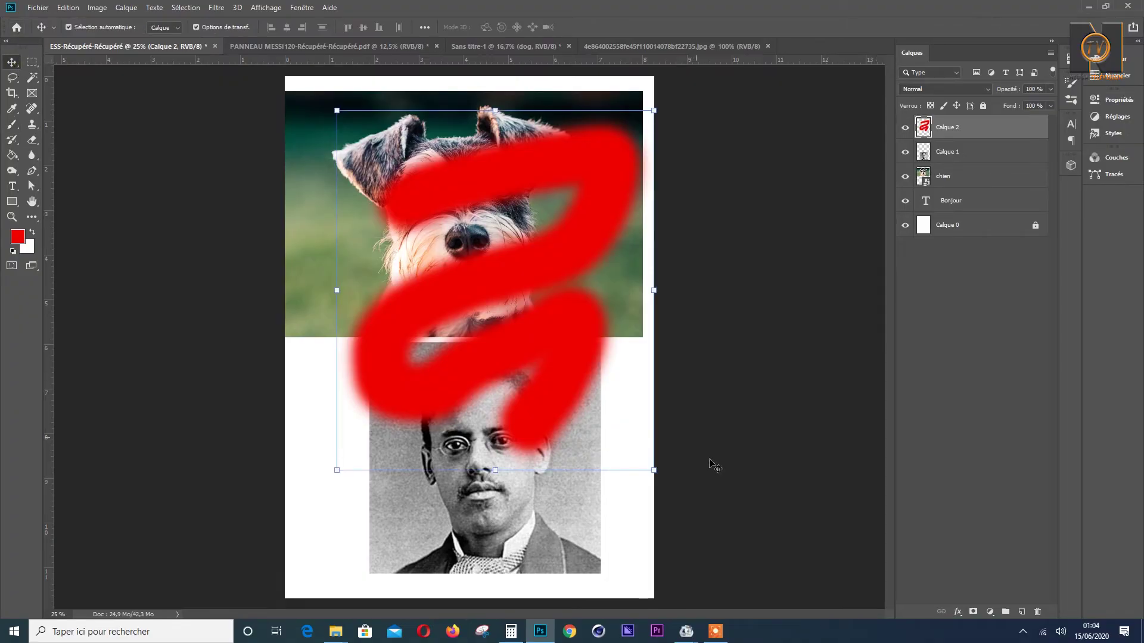
click(965, 156)
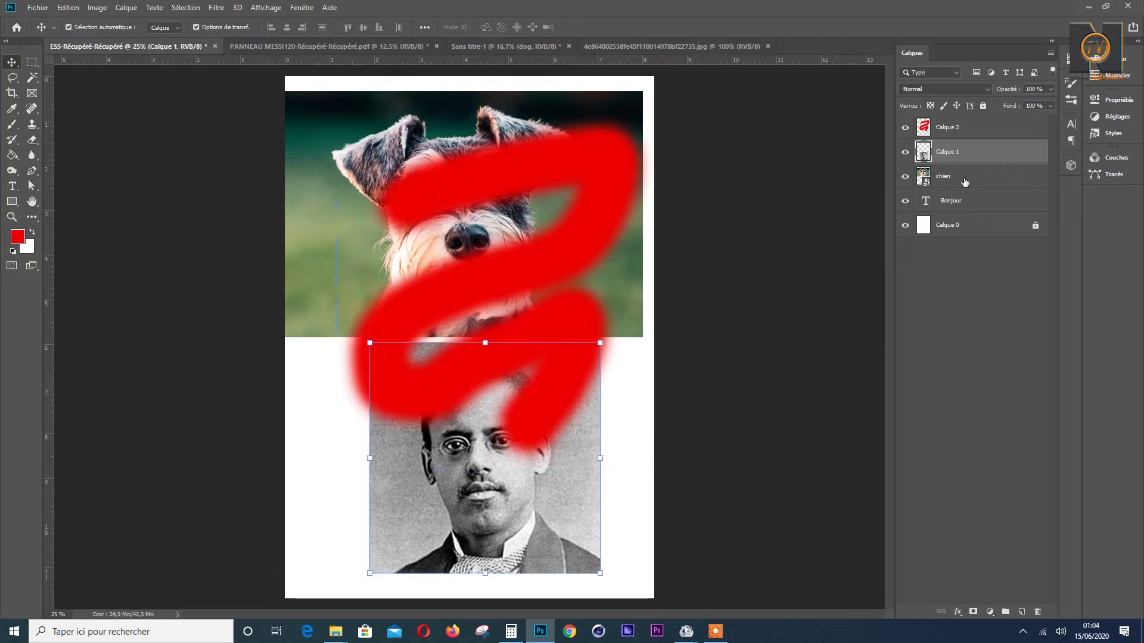
click(965, 179)
click(972, 132)
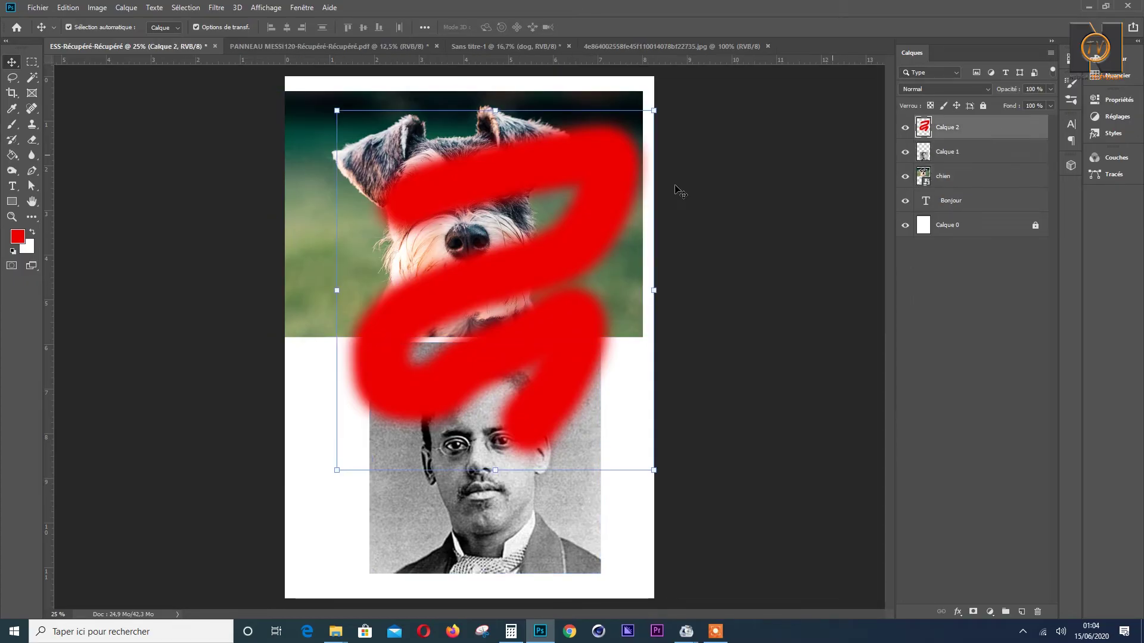
Step: Move the red stroke on Calque 2 slightly to the left and try scaling it down to about 77%
mouse_move(595, 209)
mouse_down()
mouse_move(553, 270)
mouse_move(589, 197)
mouse_move(569, 210)
mouse_up()
drag(627, 111, 557, 191)
drag(537, 230, 538, 198)
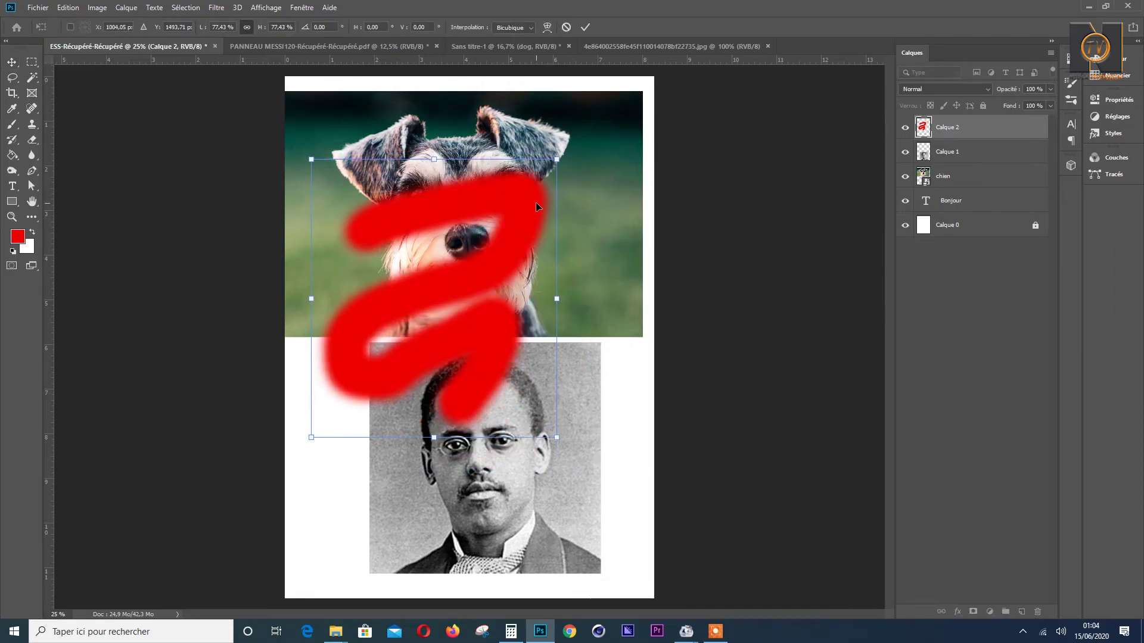
click(564, 28)
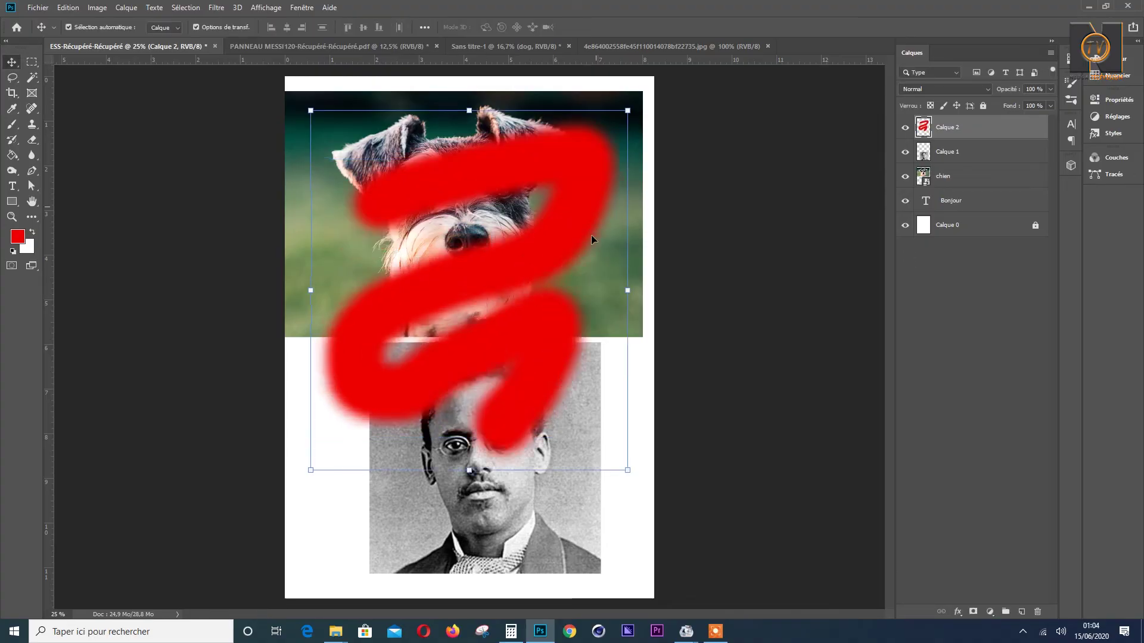
Step: Delete the painted layer Calque 2, the portrait layer Calque 1 and the dog photo layer chien
key(Delete)
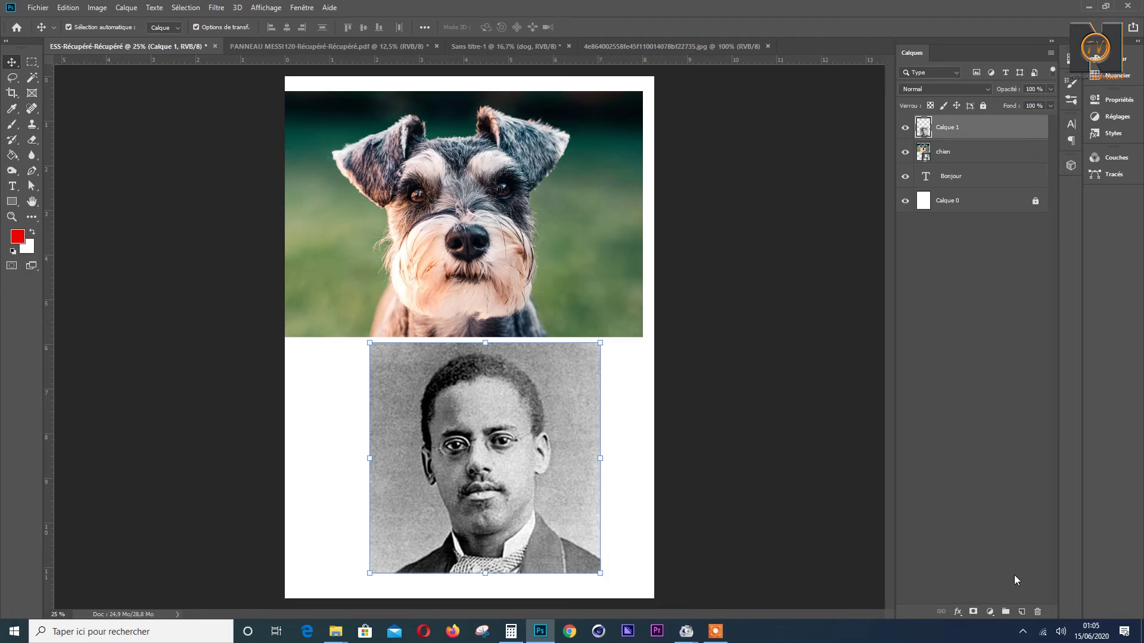
click(1039, 612)
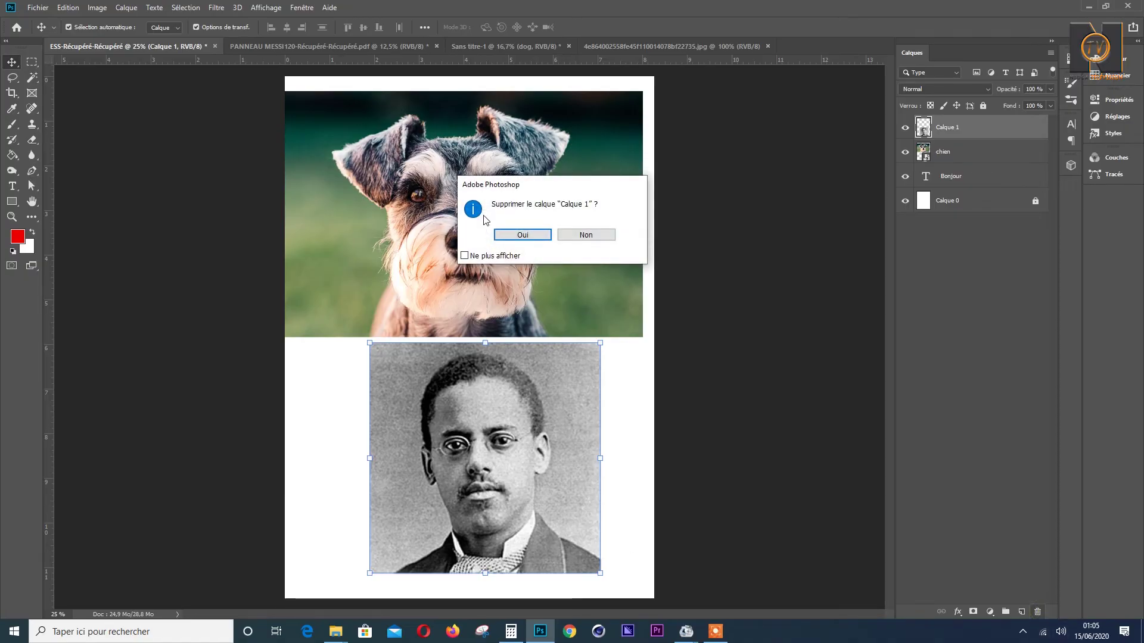
click(501, 235)
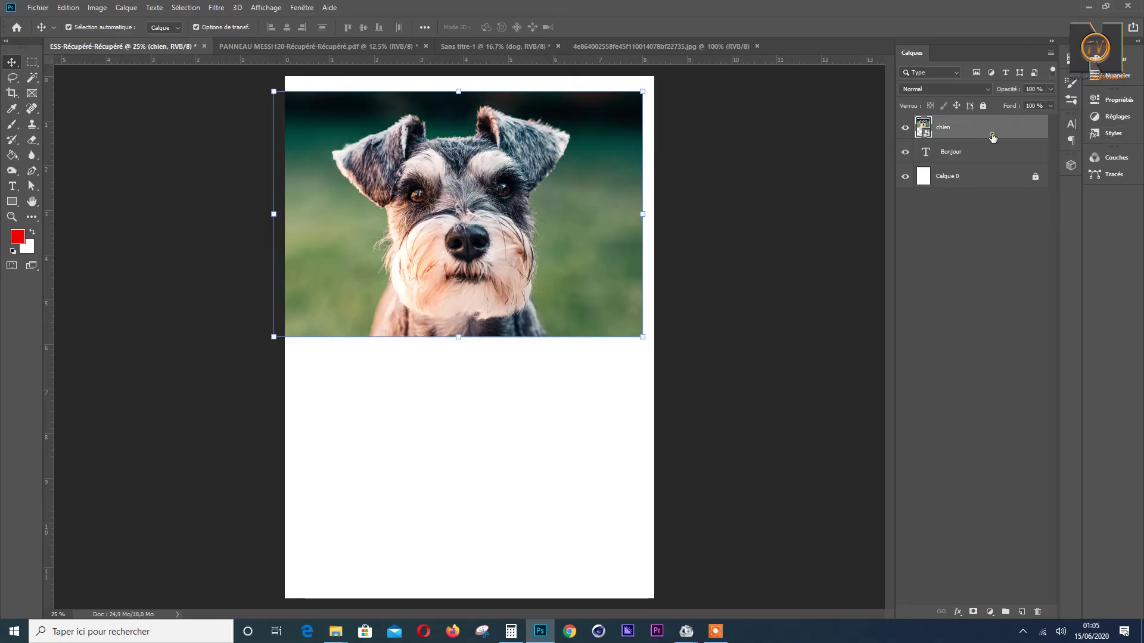
drag(992, 137, 1037, 612)
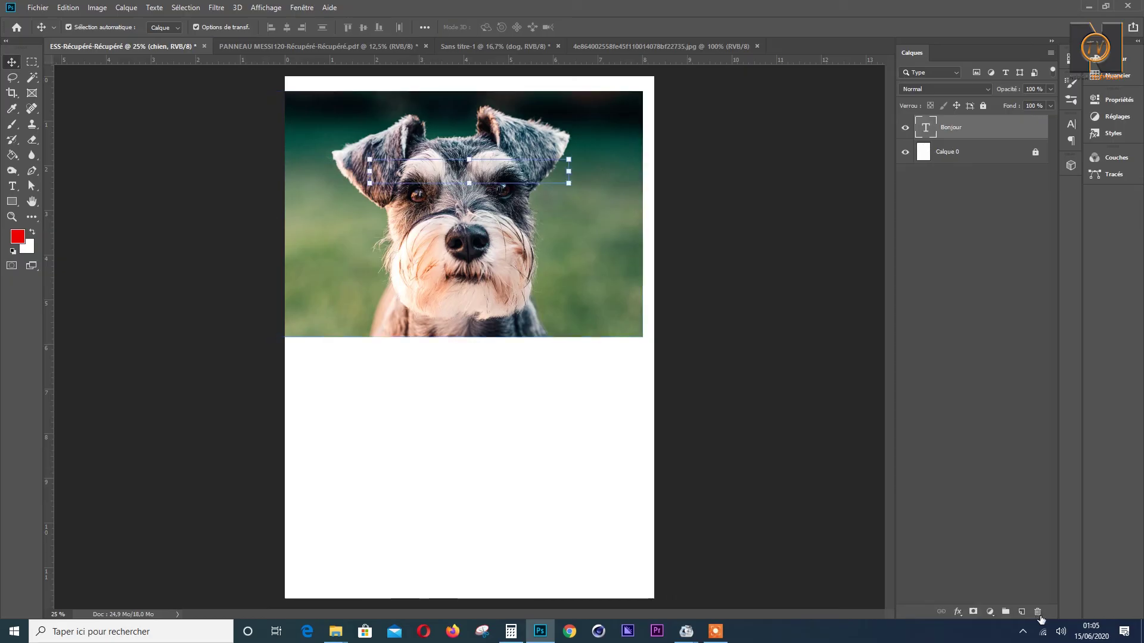